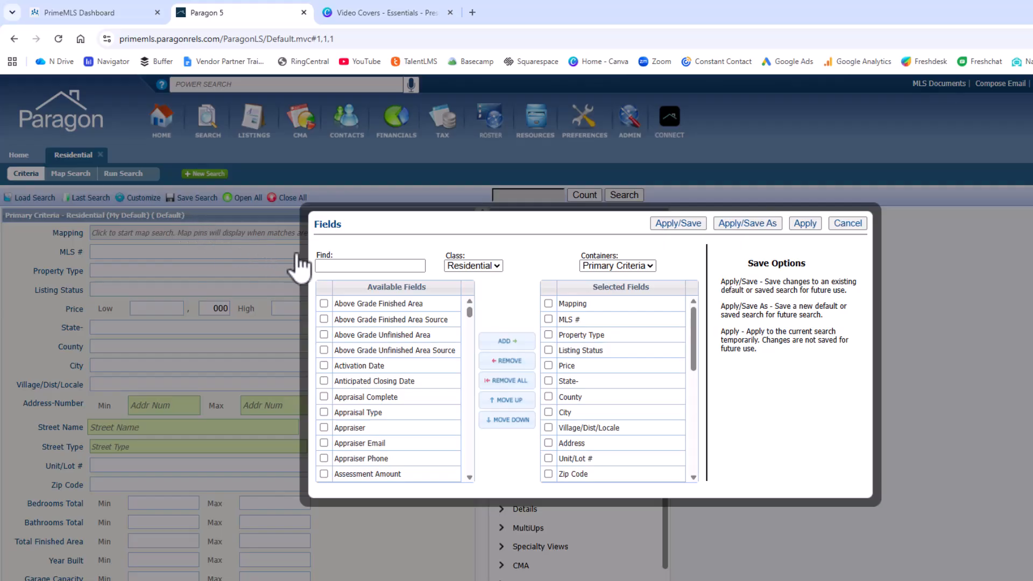
# Add the Multiple Address field to the Primary Criteria selected fields
pyautogui.scroll(-2, 450, 365)
pyautogui.scroll(-5, 446, 364)
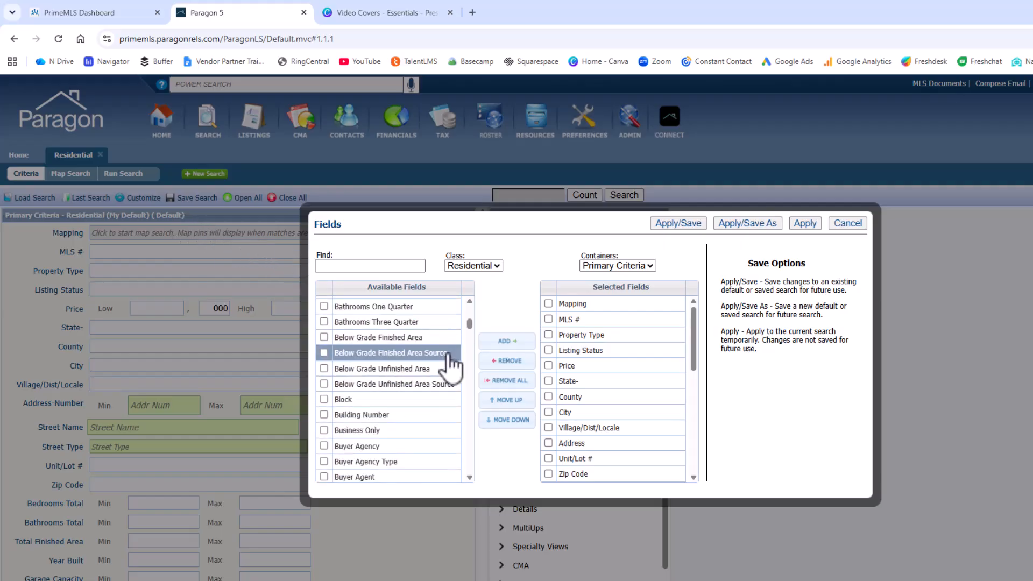
pyautogui.scroll(7, 447, 364)
pyautogui.click(368, 265)
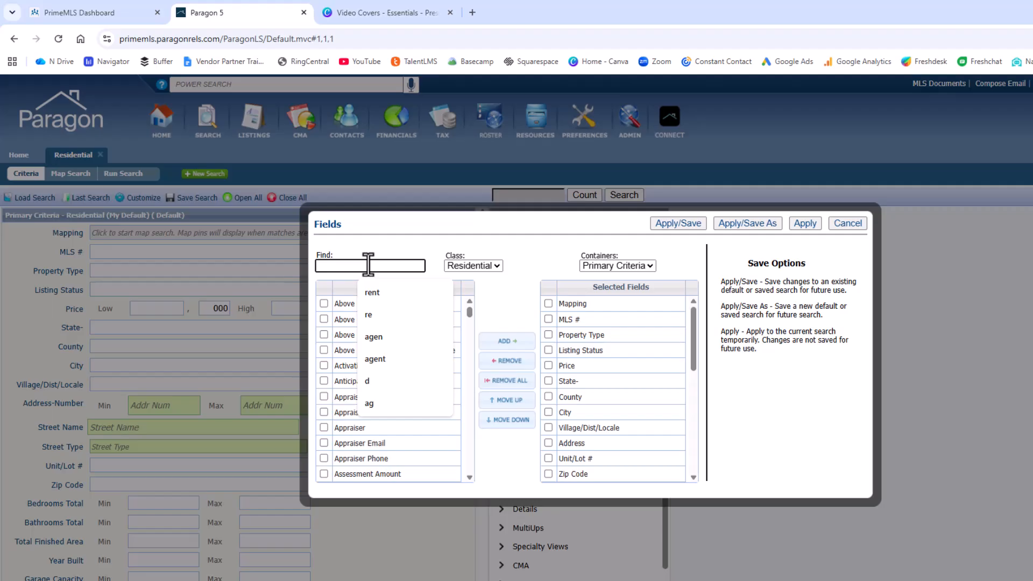
pyautogui.write('multipl')
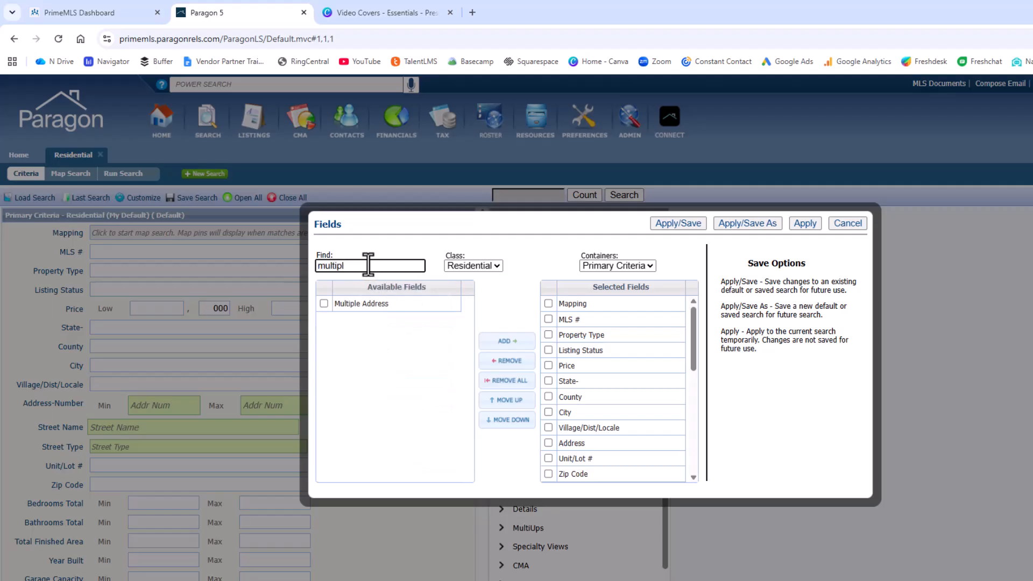
pyautogui.doubleClick(399, 304)
# Find the remarks fields and add Public Remarks to the selected fields
pyautogui.moveTo(354, 269); pyautogui.dragTo(296, 270)
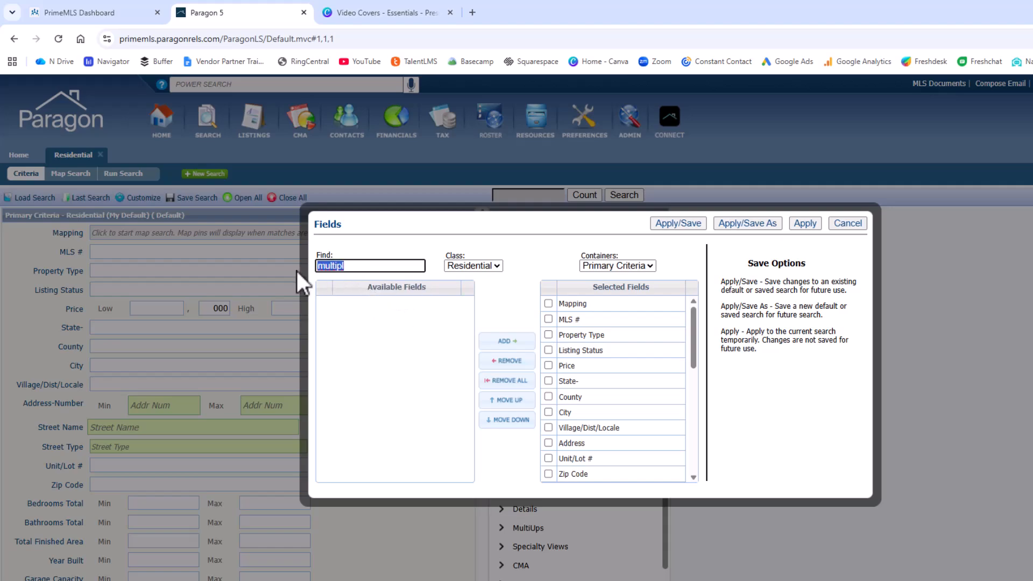
pyautogui.write('remak')
pyautogui.press('BackSpace')
pyautogui.click(376, 335)
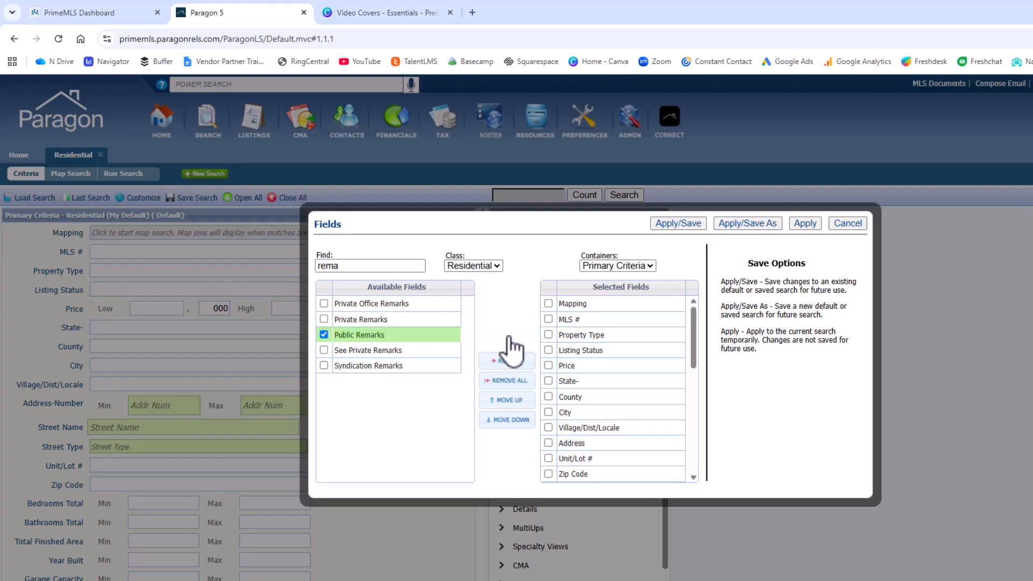
pyautogui.click(508, 341)
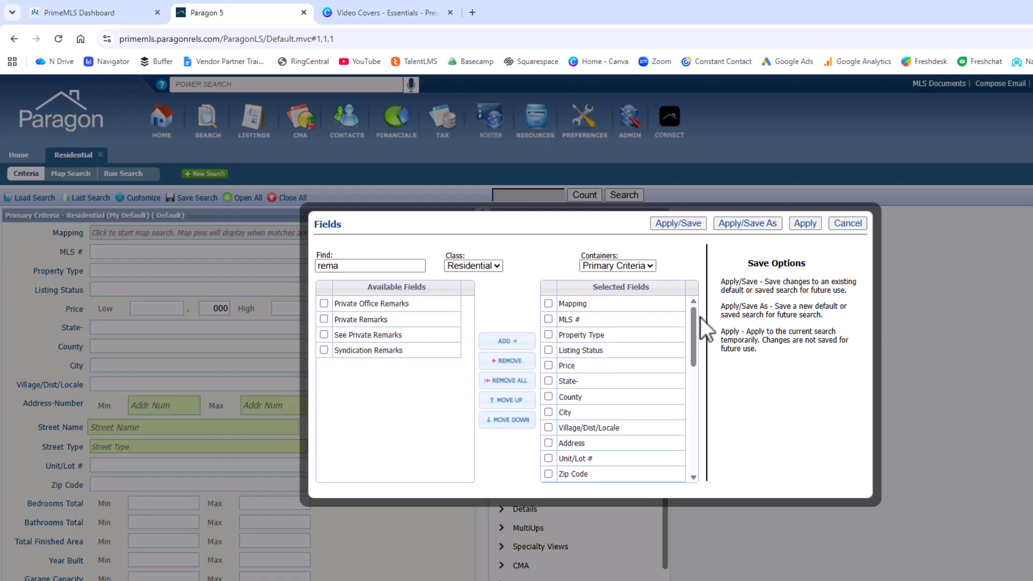
# Remove Water Body Type, Water Body Access and Condo from the selected fields
pyautogui.moveTo(695, 315); pyautogui.dragTo(701, 425)
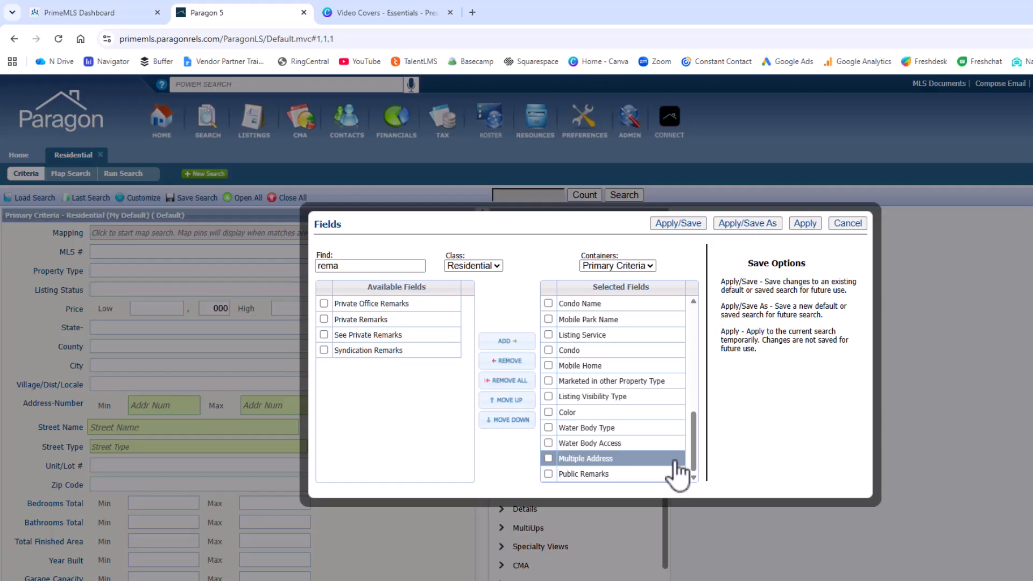
pyautogui.moveTo(663, 429); pyautogui.dragTo(661, 449)
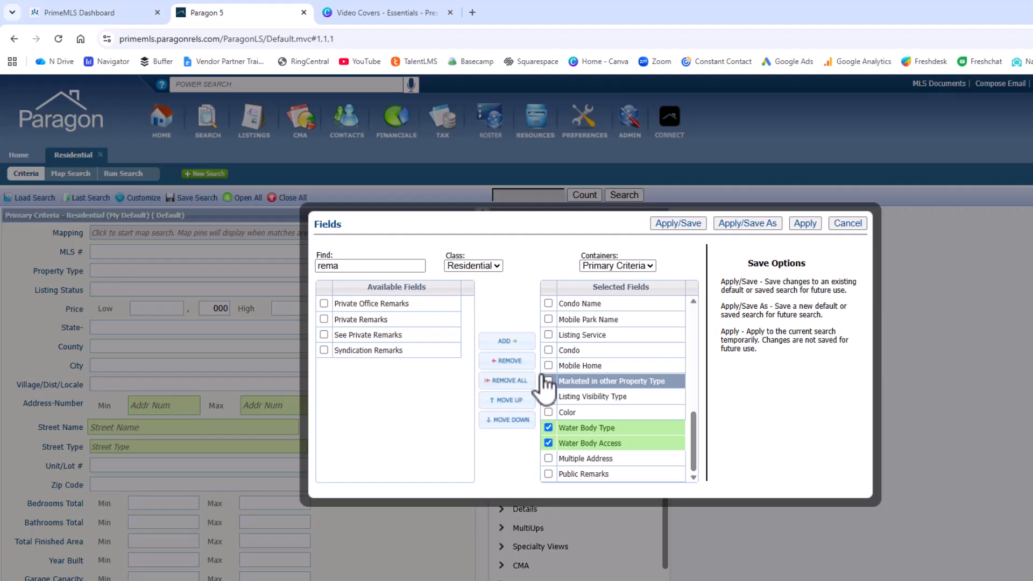
pyautogui.click(511, 363)
pyautogui.click(601, 385)
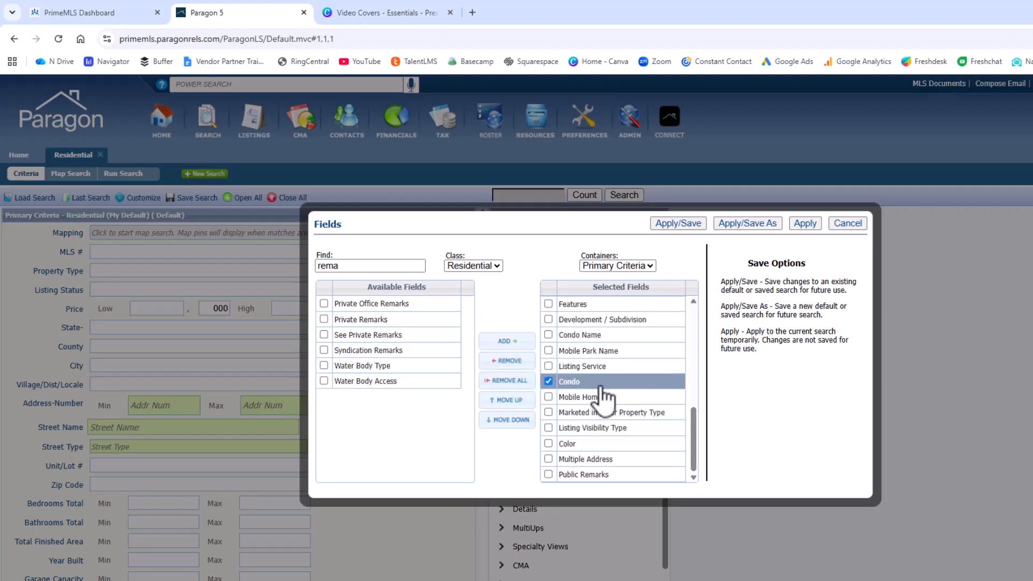
pyautogui.doubleClick(600, 385)
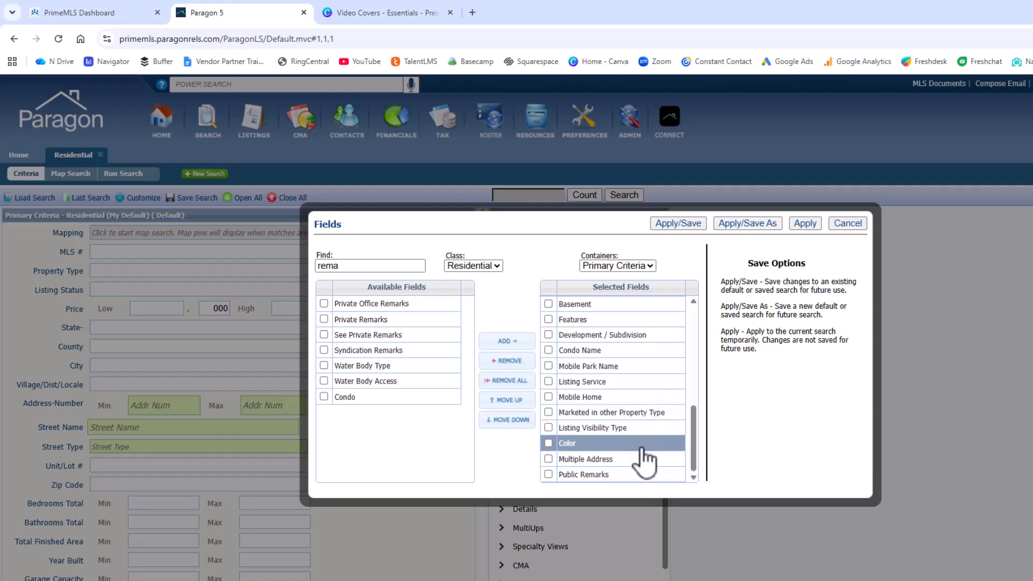
# Move Color and Public Remarks up the selected list to sit above Condo Name, then deselect them
pyautogui.moveTo(649, 466); pyautogui.dragTo(652, 315)
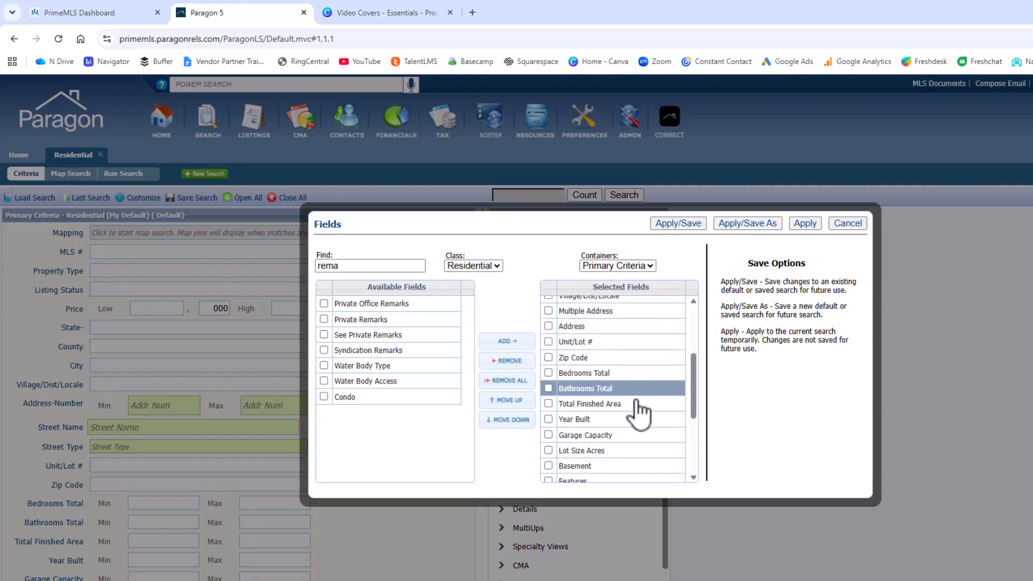
pyautogui.scroll(-3, 639, 398)
pyautogui.click(619, 459)
pyautogui.click(618, 474)
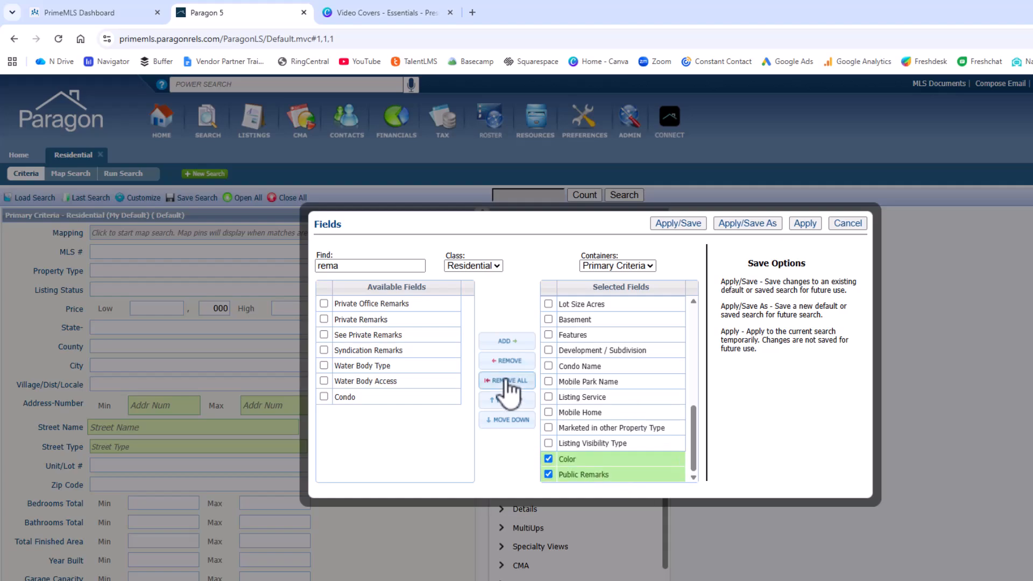
pyautogui.click(506, 403)
pyautogui.click(507, 402)
pyautogui.click(506, 402)
pyautogui.click(506, 402)
pyautogui.click(507, 401)
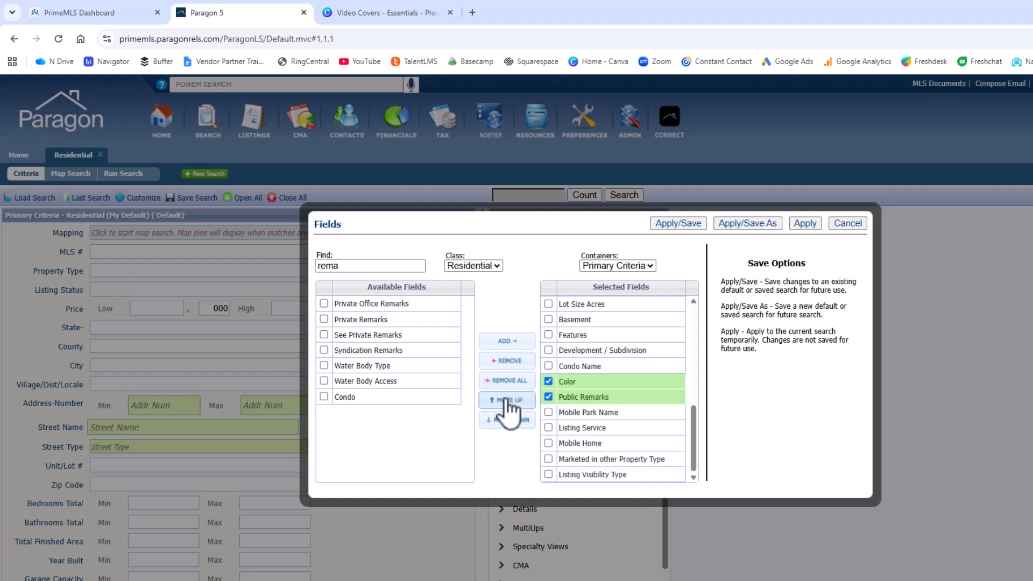
pyautogui.click(507, 401)
pyautogui.click(549, 366)
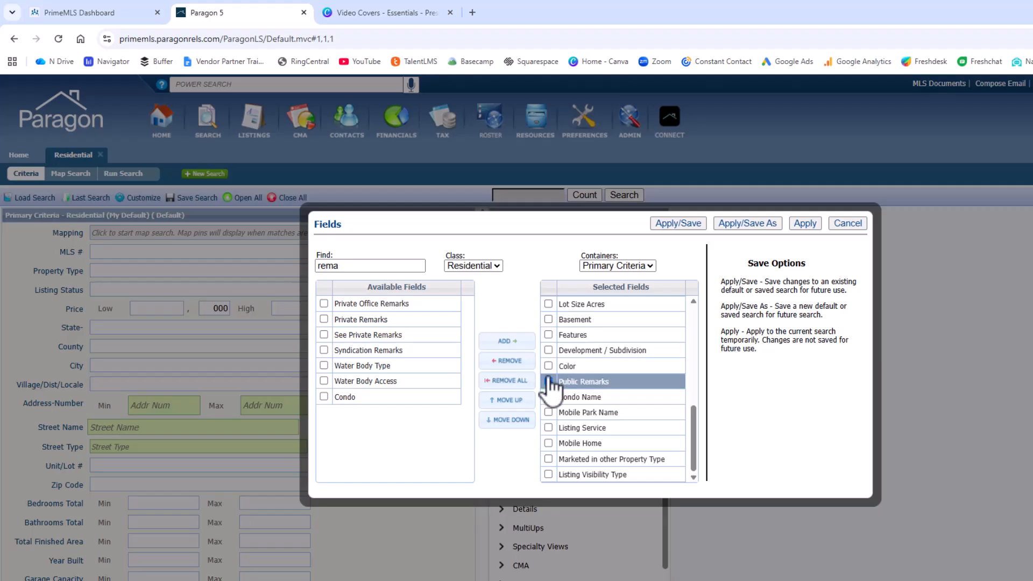
pyautogui.click(547, 383)
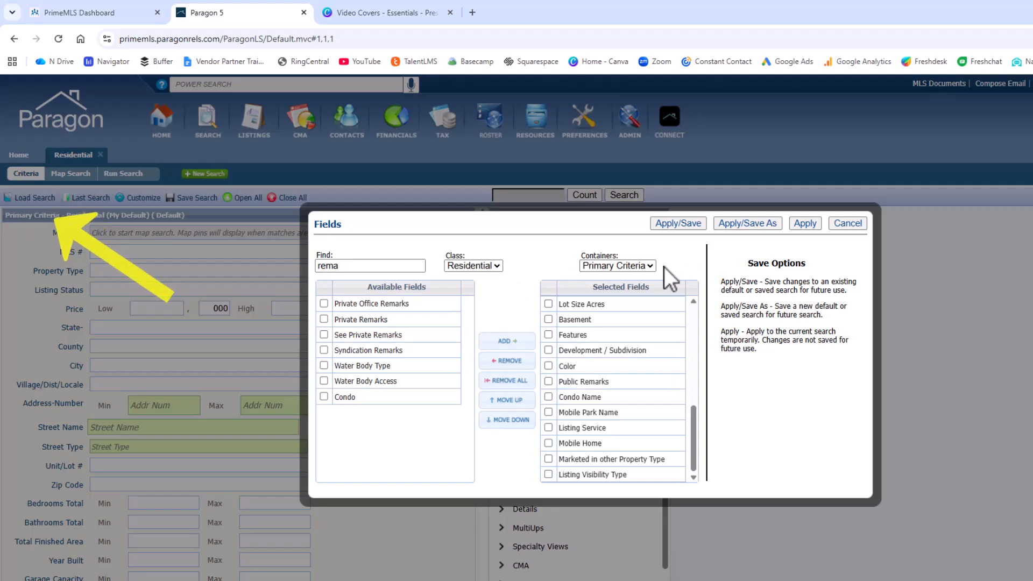
# In the Dates Criteria container, replace Status Change Date and Contract Date with Activation Date
pyautogui.click(650, 266)
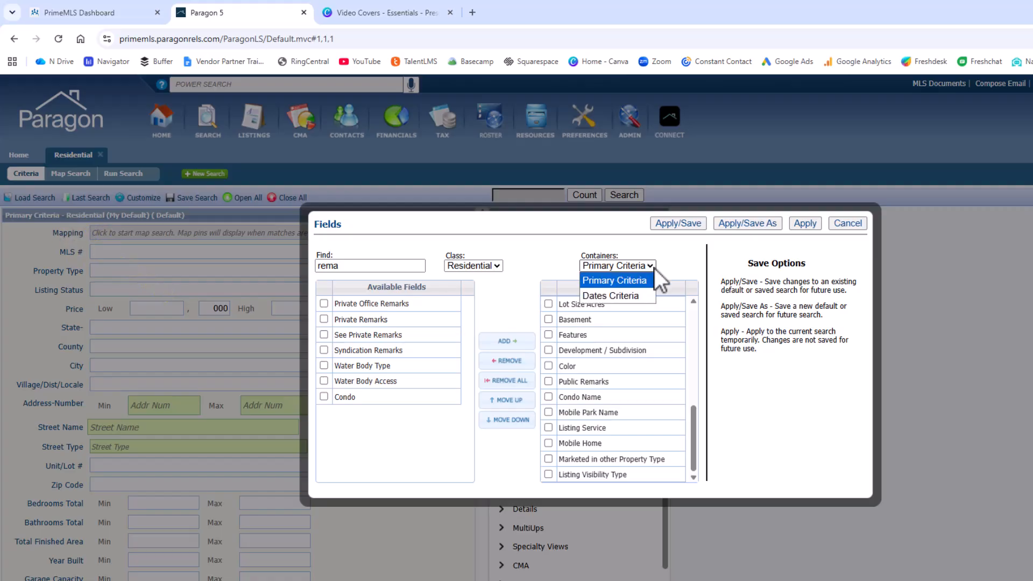
pyautogui.click(654, 268)
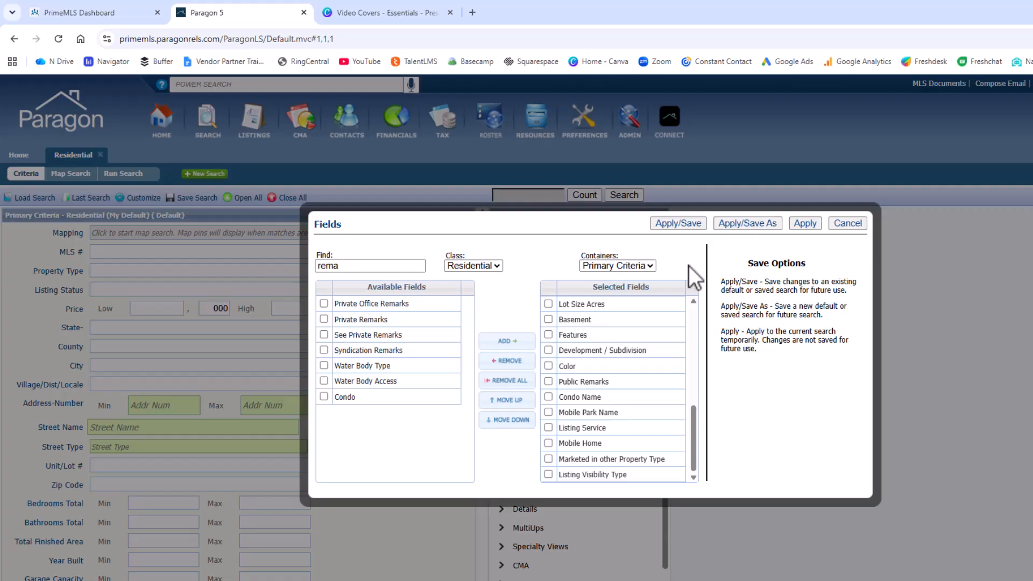
pyautogui.click(645, 266)
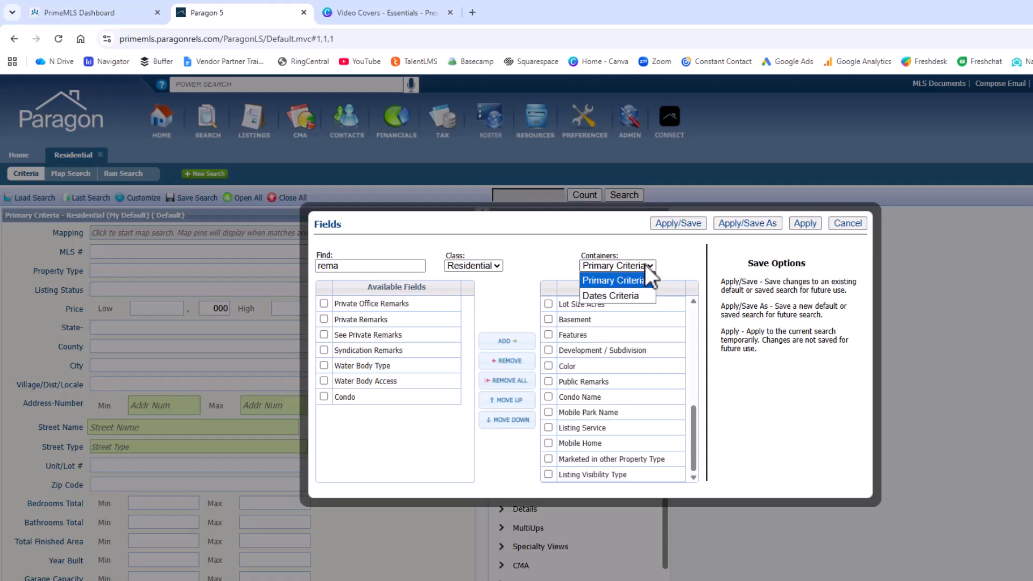
pyautogui.click(641, 296)
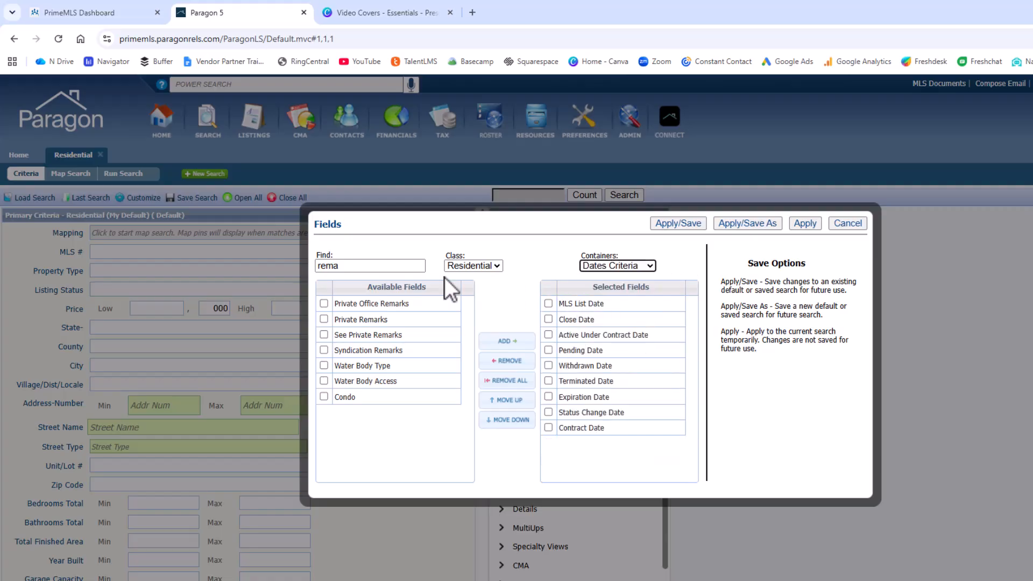
pyautogui.moveTo(405, 267); pyautogui.dragTo(297, 270)
pyautogui.press('BackSpace')
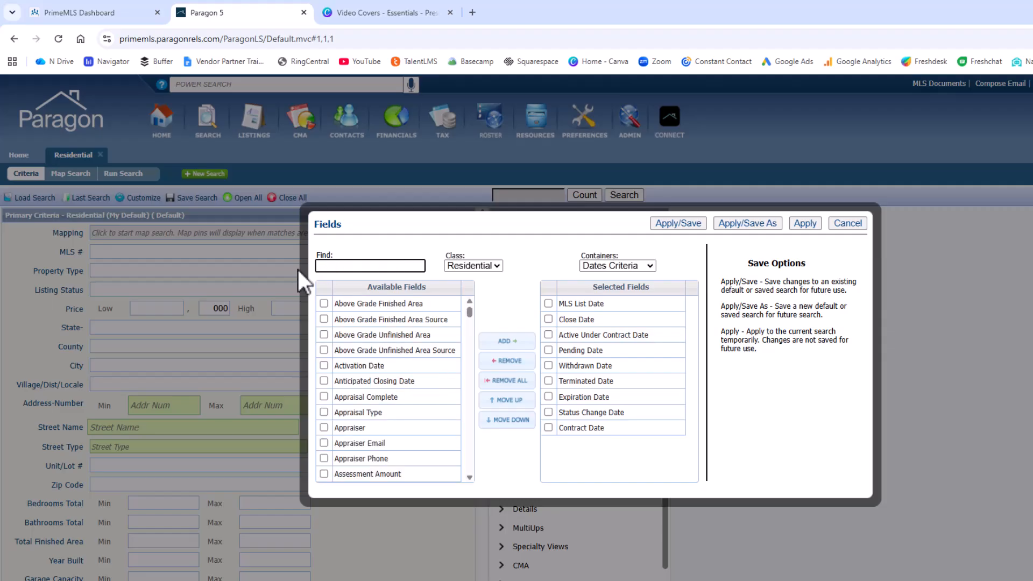
pyautogui.write('date')
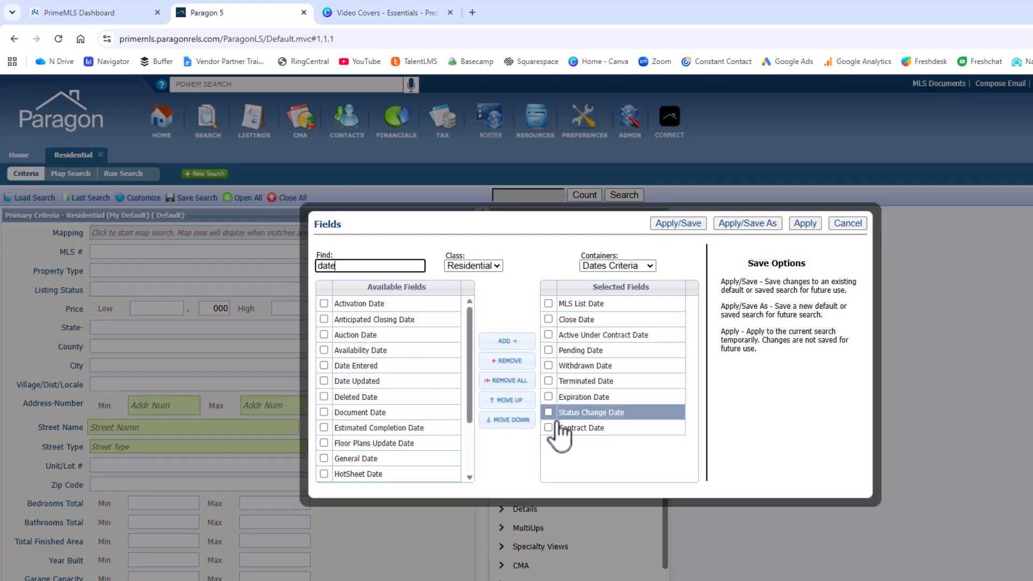
pyautogui.click(592, 428)
pyautogui.click(590, 413)
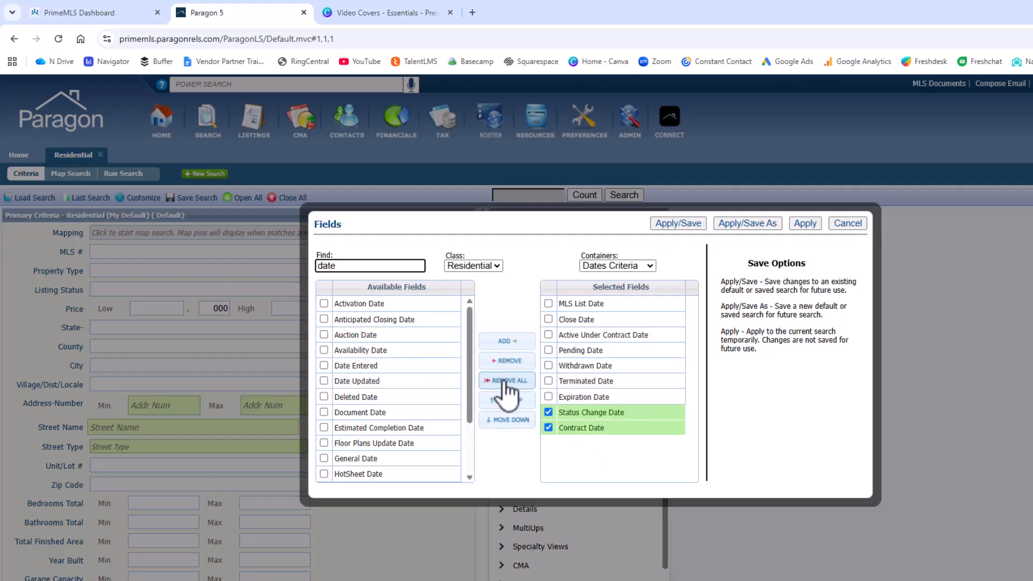
pyautogui.click(507, 360)
pyautogui.doubleClick(377, 303)
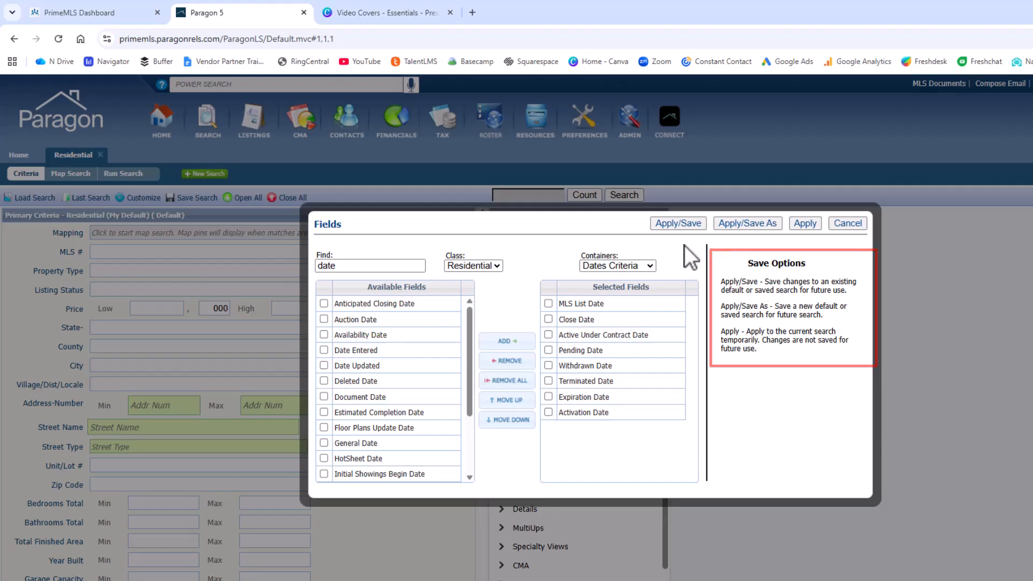
# Save the search as "My Default Resi Search" and set it as the default Residential search
pyautogui.click(747, 225)
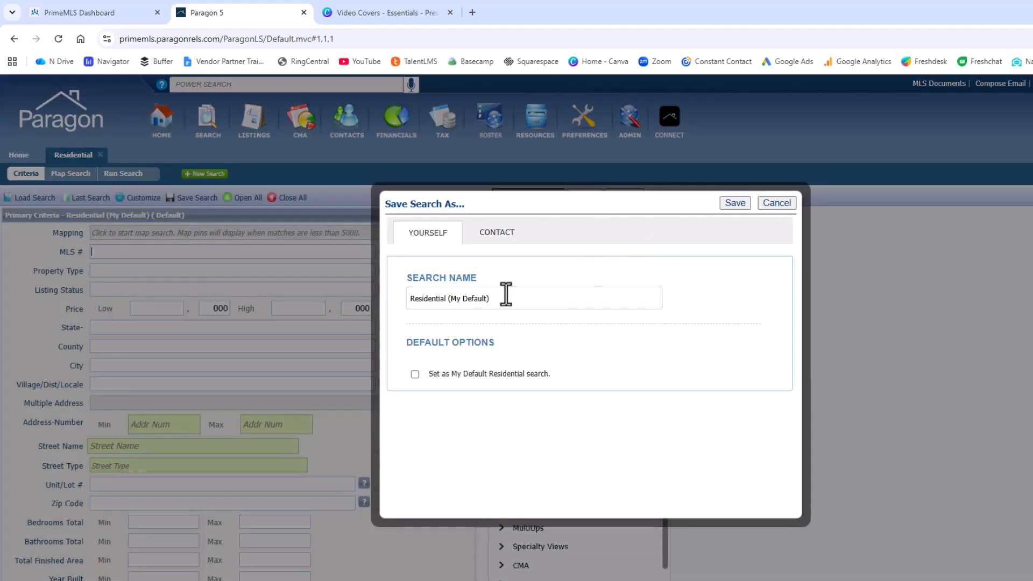
pyautogui.moveTo(506, 293); pyautogui.dragTo(356, 291)
pyautogui.write('My ')
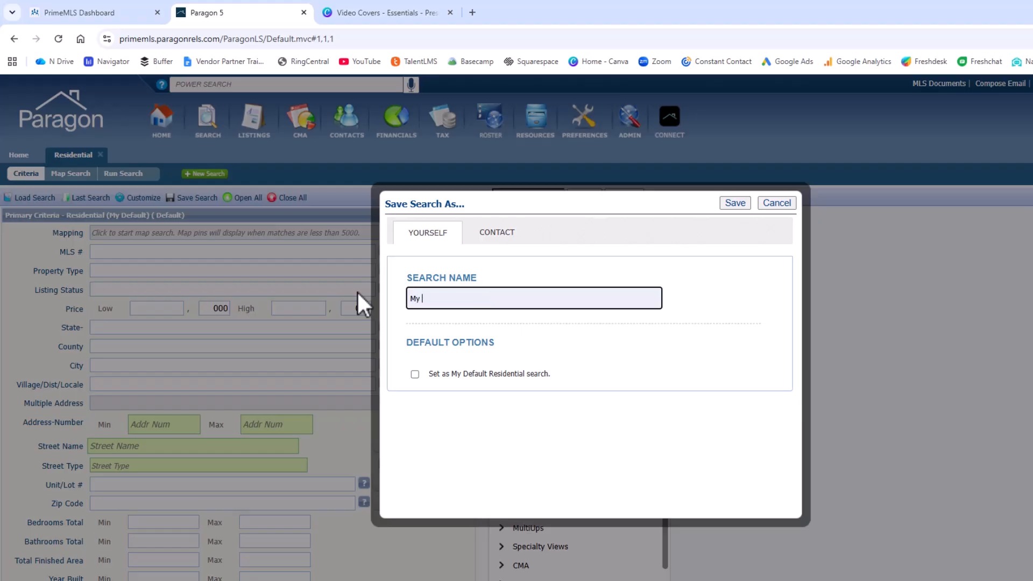
pyautogui.write('Default Resi Search')
pyautogui.click(415, 374)
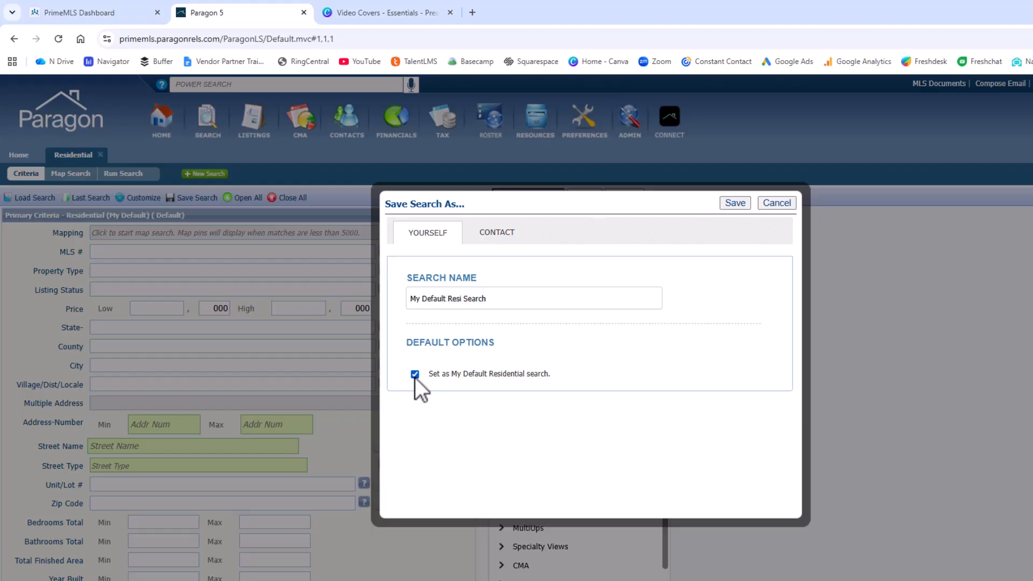
pyautogui.click(735, 203)
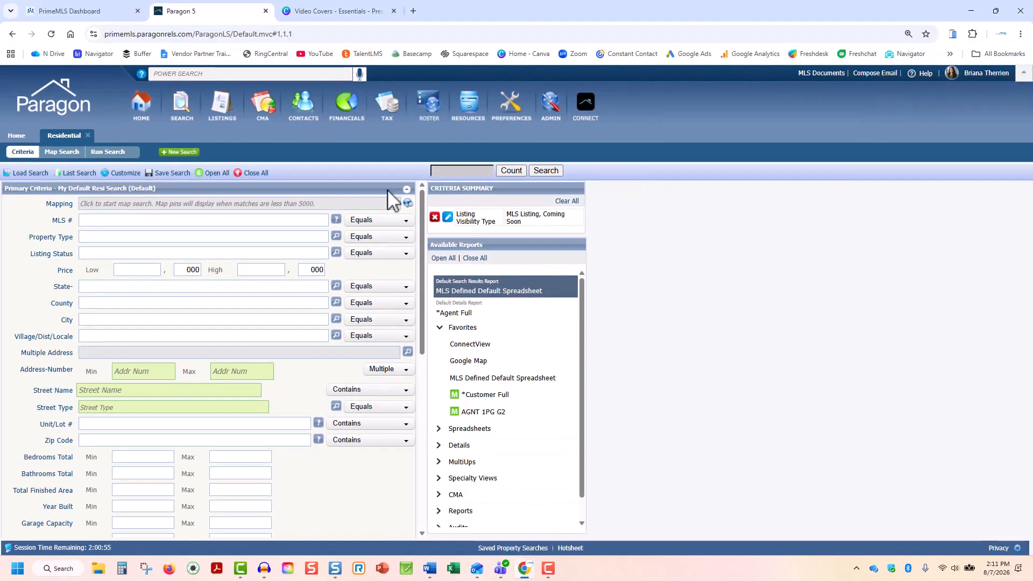
# Open the Containers customization for the search sections
pyautogui.click(406, 189)
pyautogui.click(407, 190)
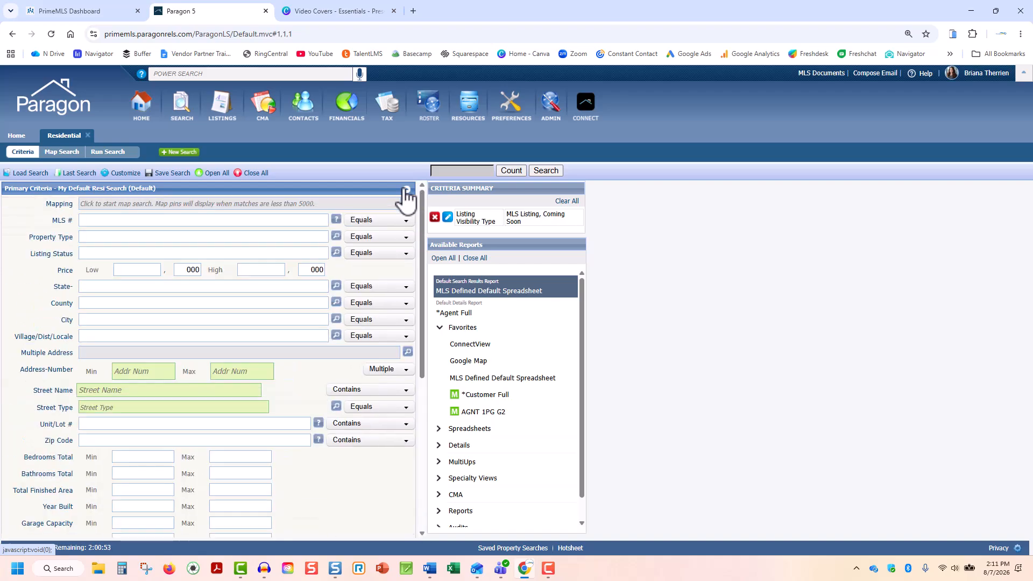
pyautogui.click(122, 173)
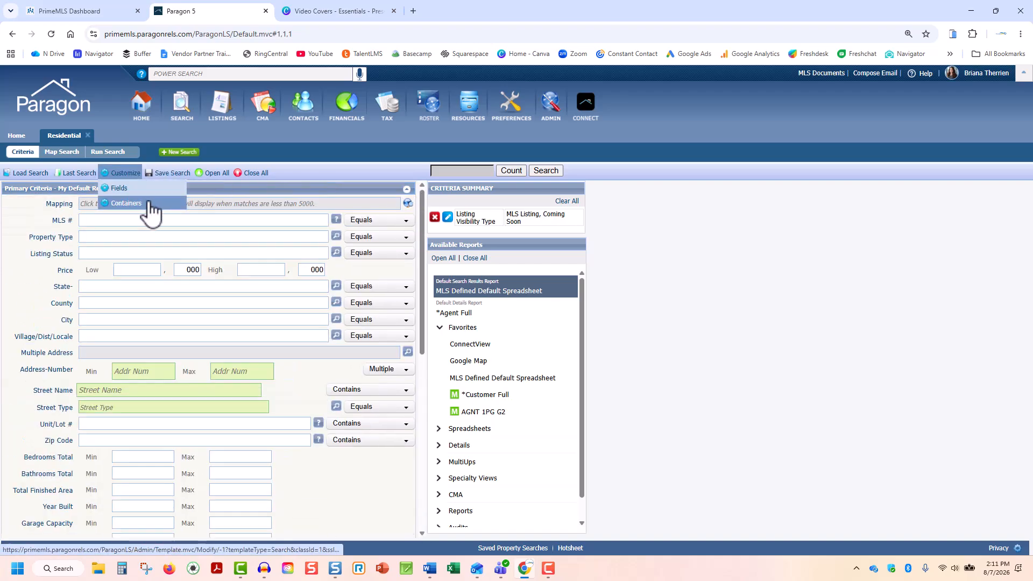
pyautogui.click(140, 203)
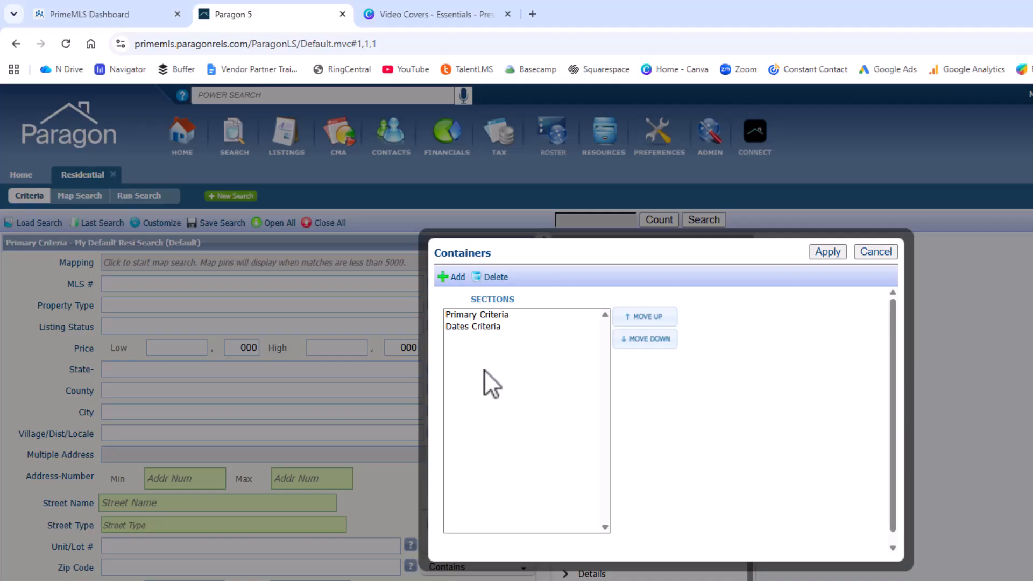
# Move Primary Criteria down below Dates Criteria and back up again
pyautogui.click(509, 316)
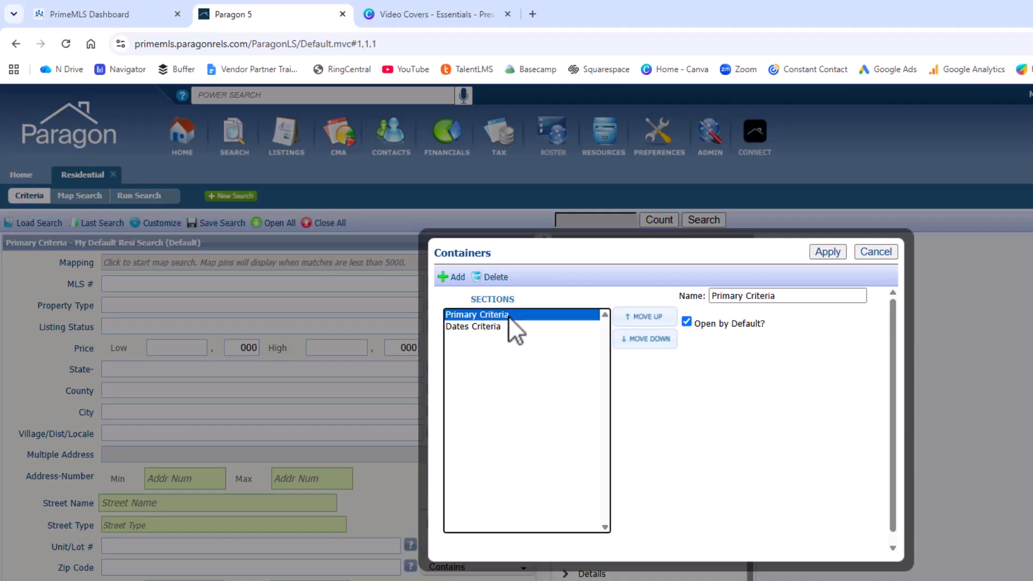
pyautogui.click(624, 339)
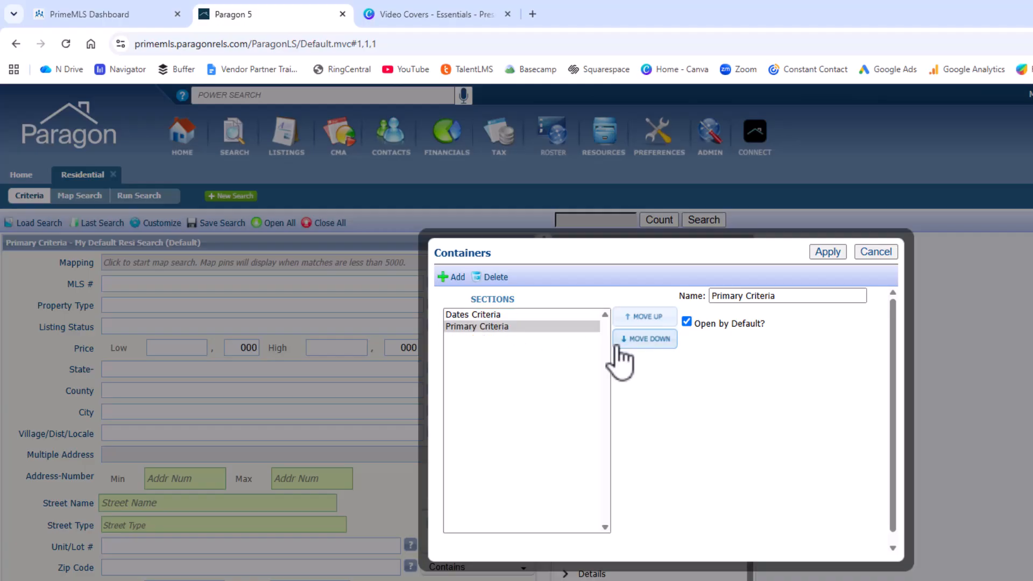
pyautogui.click(626, 319)
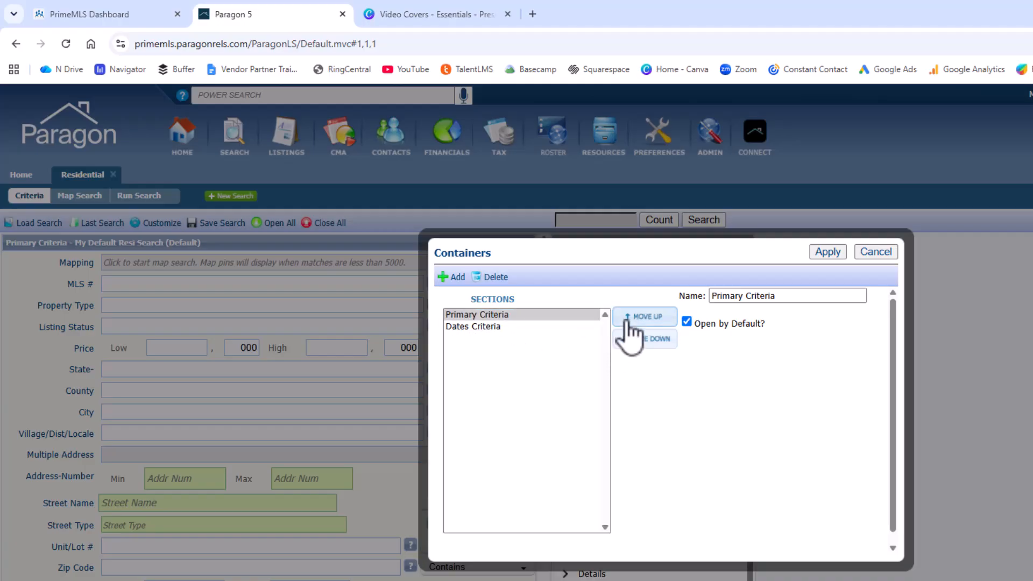
# Add a new container section, rename it "Water Fields", and apply the container changes
pyautogui.click(446, 280)
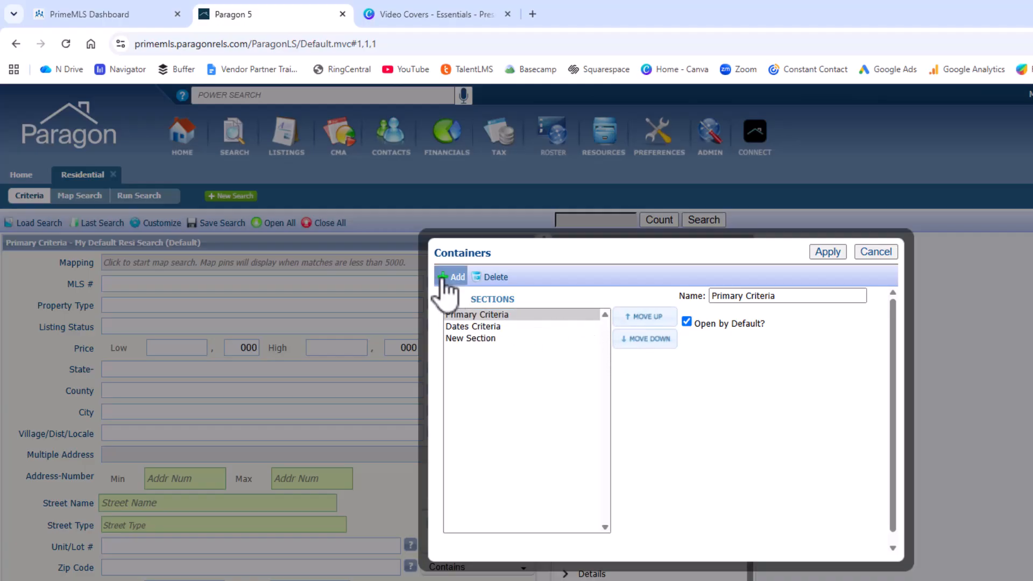
pyautogui.click(482, 338)
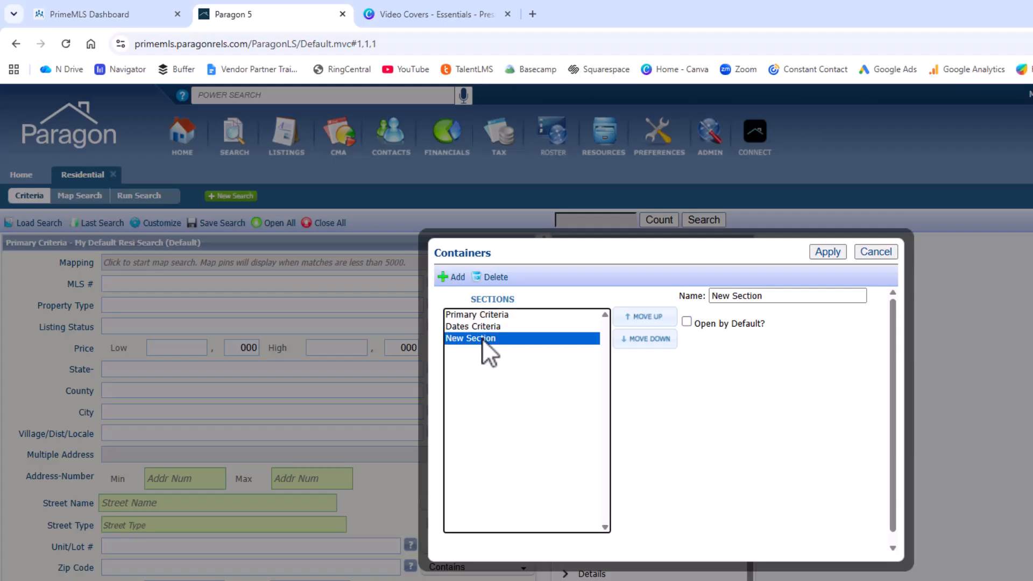
pyautogui.click(771, 297)
pyautogui.hotkey('ctrl', 'shift', 'Left')
pyautogui.hotkey('ctrl', 'shift', 'Left')
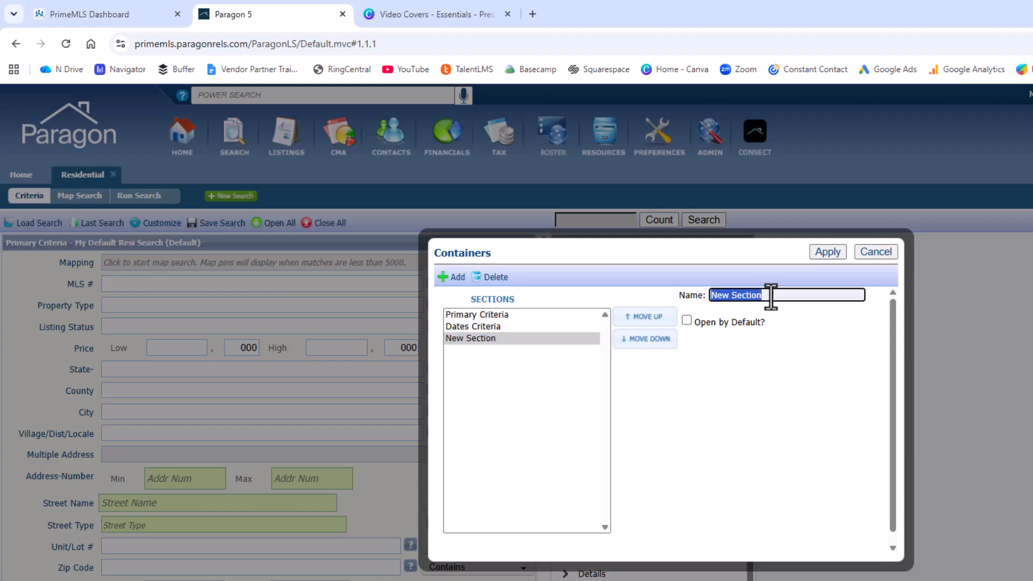
pyautogui.write('Water Fields')
pyautogui.click(766, 418)
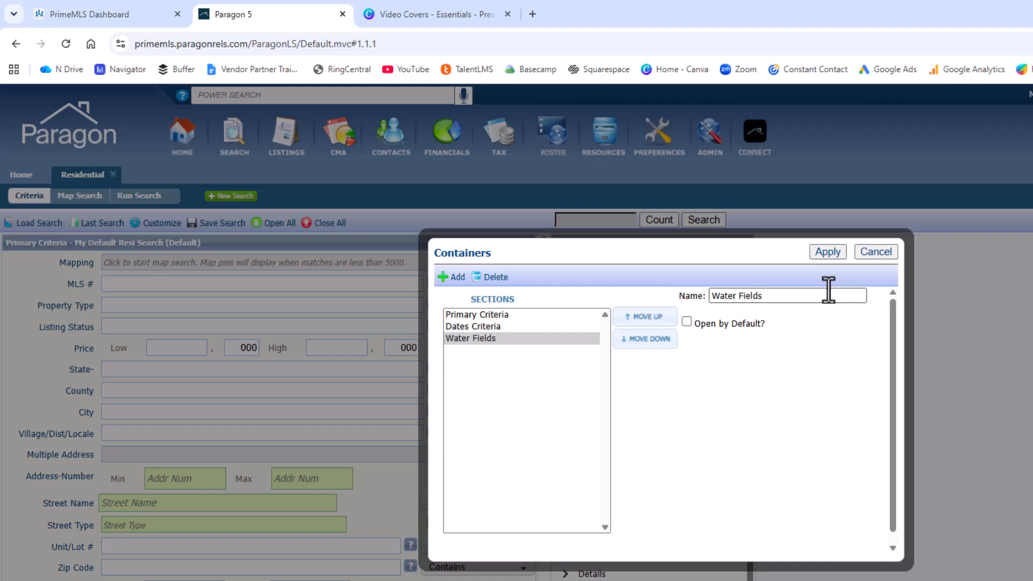
pyautogui.click(827, 255)
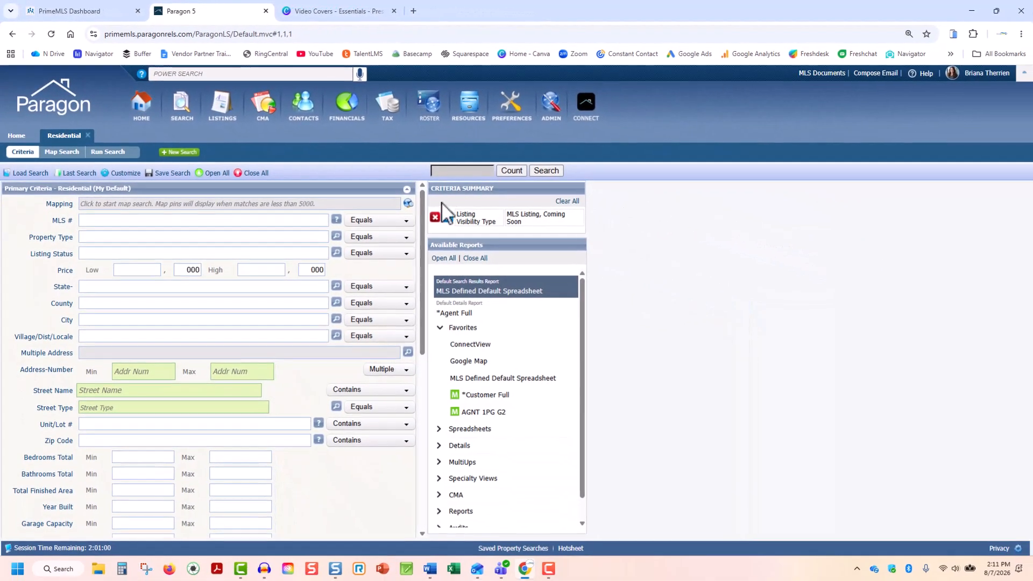
# Add Water Body Access, Water Body Name and Water Body Type to the Water Fields container, then apply and save the default search
pyautogui.moveTo(424, 202); pyautogui.dragTo(428, 177)
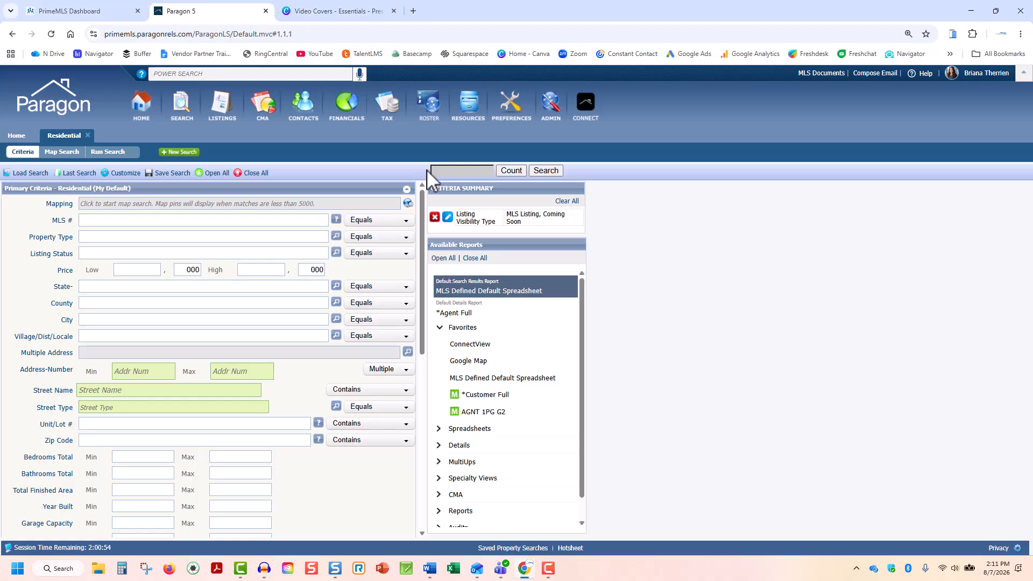
pyautogui.click(129, 172)
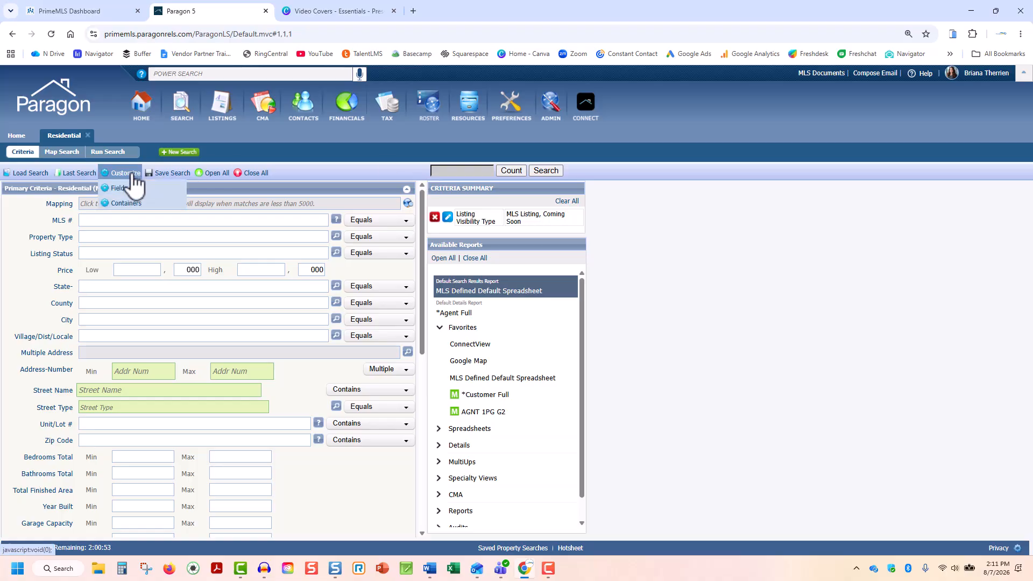
pyautogui.click(162, 200)
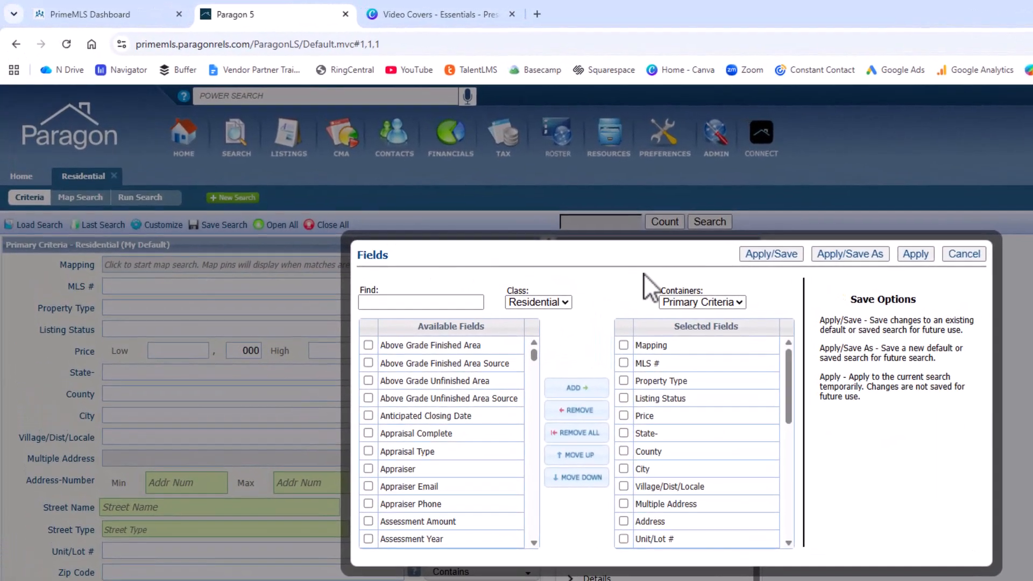
pyautogui.click(739, 300)
pyautogui.click(741, 356)
pyautogui.click(380, 304)
pyautogui.write('water')
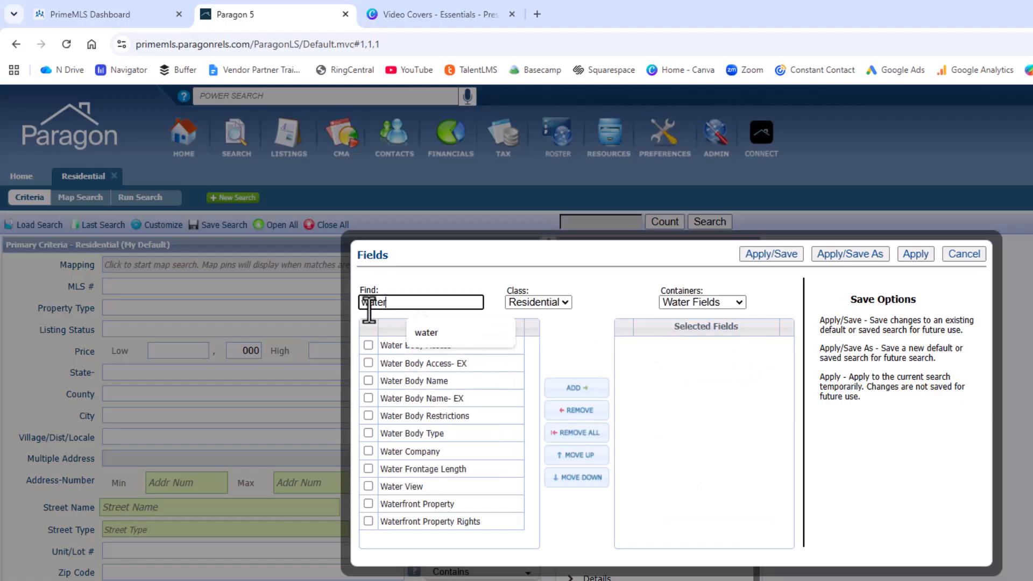
pyautogui.click(405, 344)
pyautogui.click(396, 380)
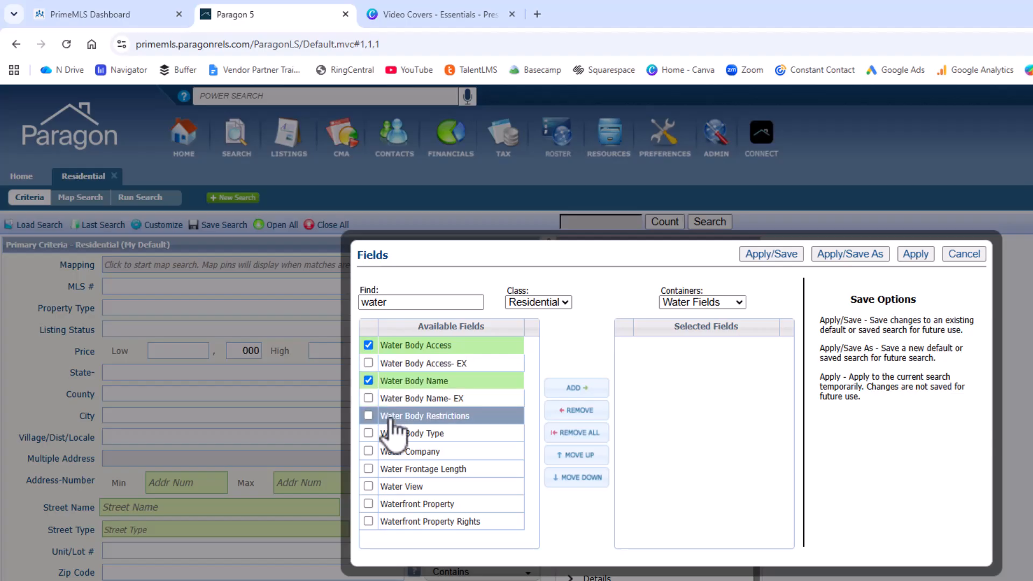
pyautogui.click(391, 433)
pyautogui.click(591, 389)
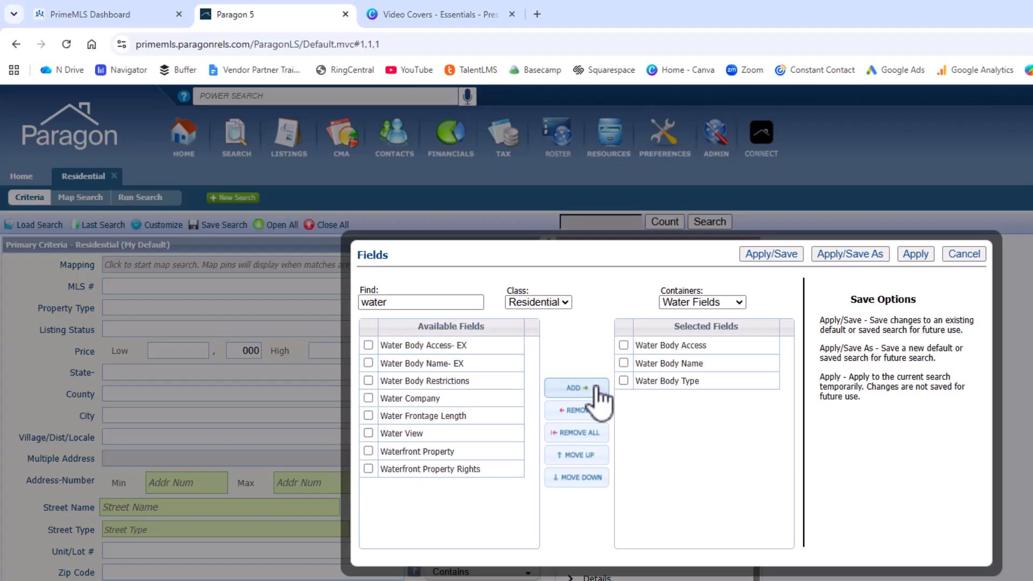
pyautogui.click(786, 256)
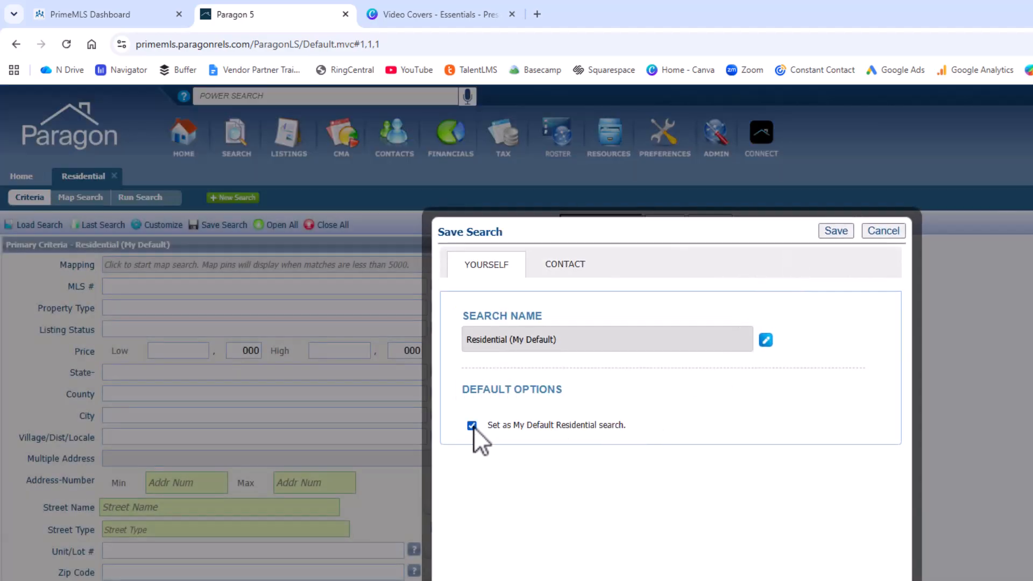
pyautogui.click(834, 232)
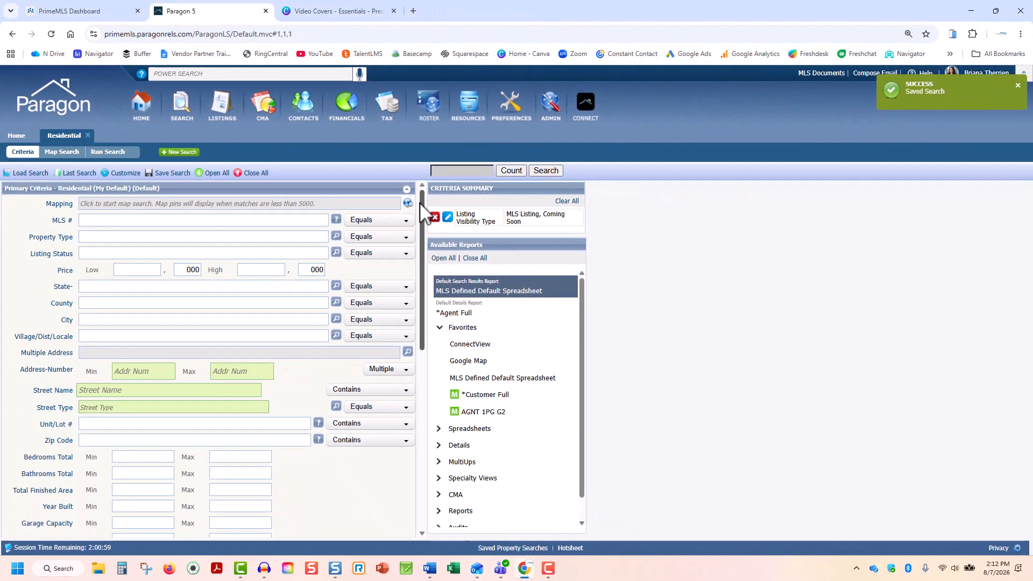
# Review the new Water Fields container at the end of the search criteria form
pyautogui.moveTo(422, 202); pyautogui.dragTo(412, 416)
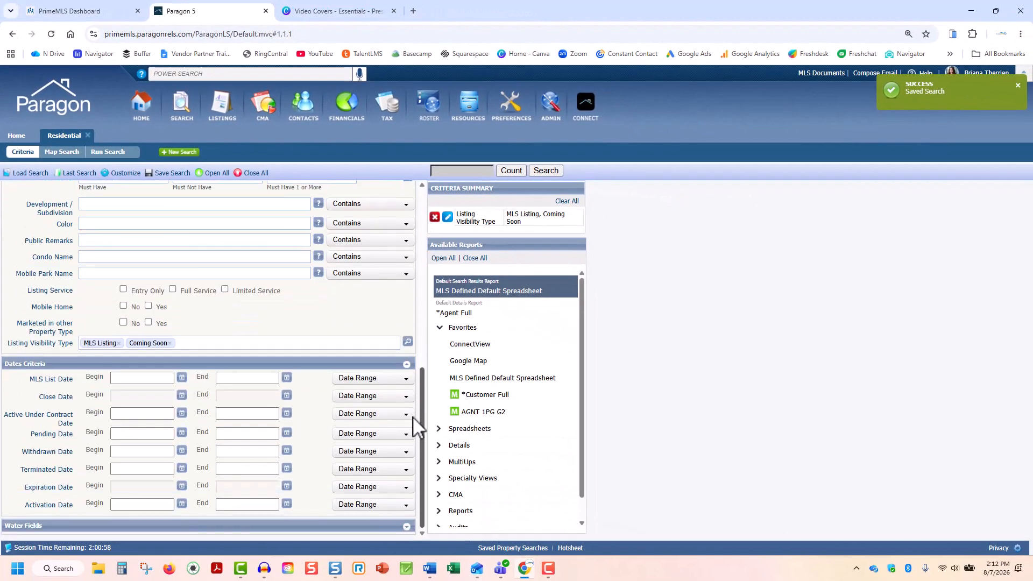
pyautogui.click(406, 527)
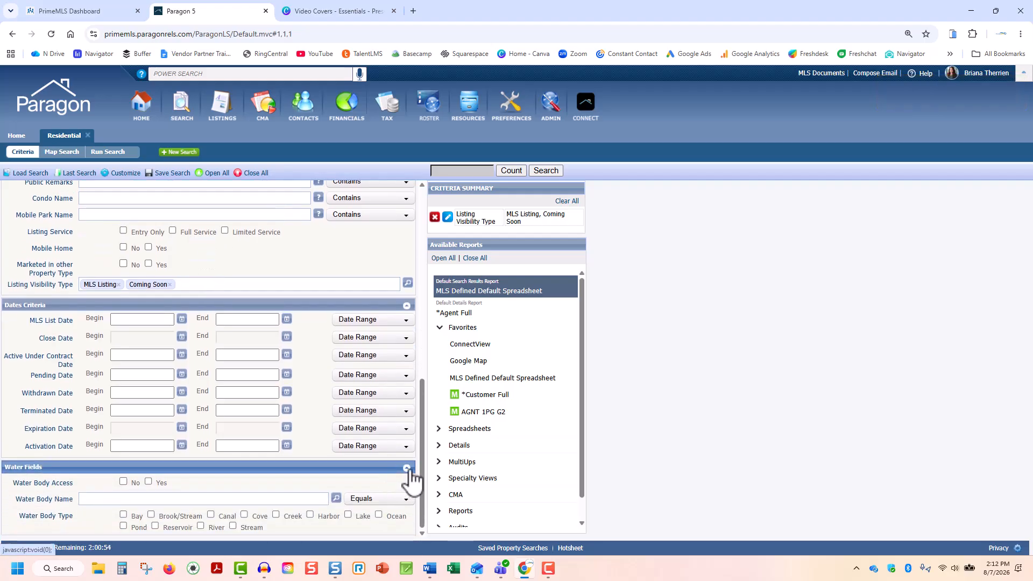
pyautogui.click(406, 468)
pyautogui.moveTo(422, 504); pyautogui.dragTo(439, 307)
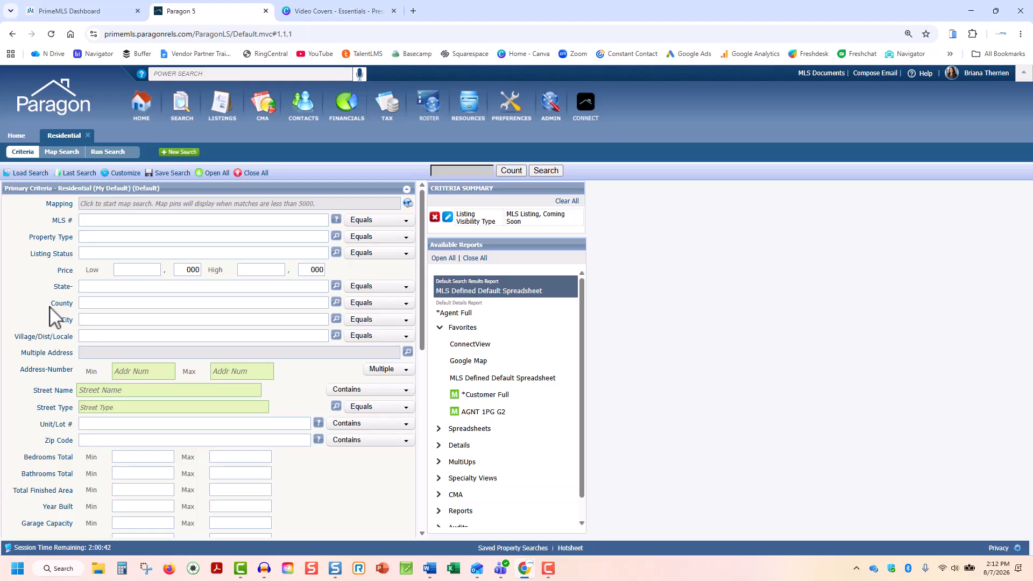
pyautogui.scroll(-6, 50, 306)
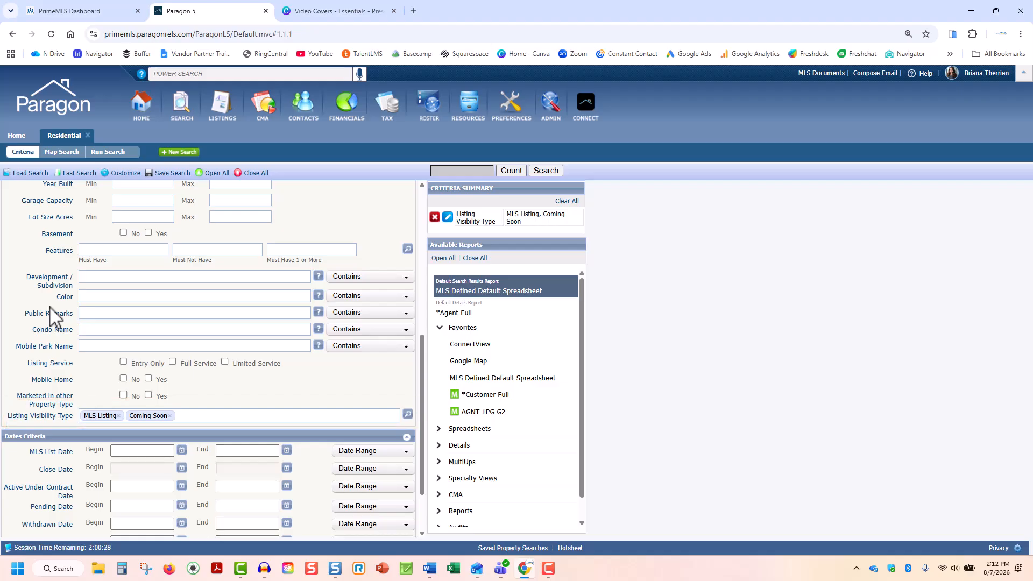
pyautogui.scroll(6, 50, 306)
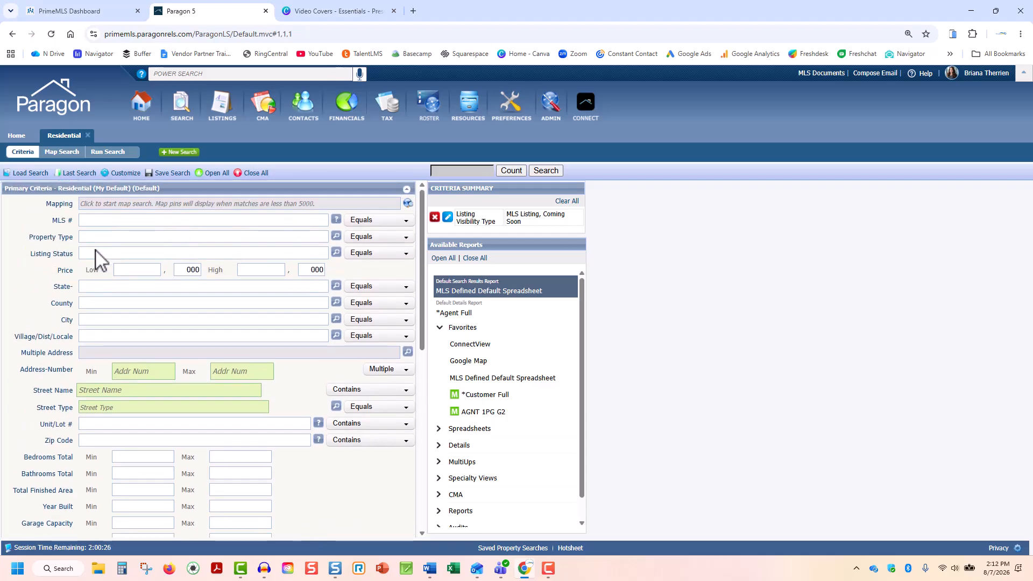
# Enter VT - Vermont as the State and CL - Closed as the Listing Status criteria
pyautogui.click(90, 286)
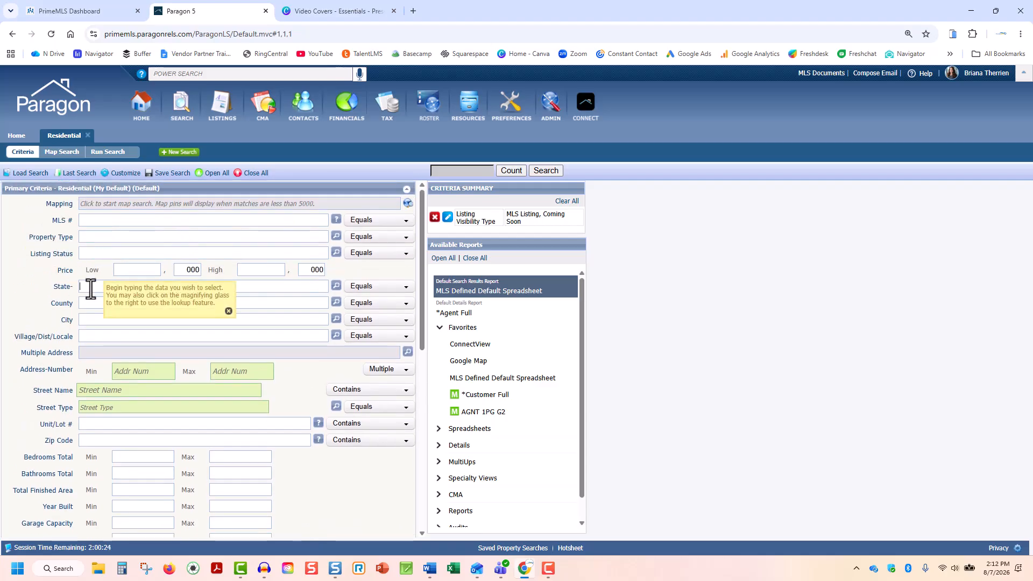
pyautogui.write('vt')
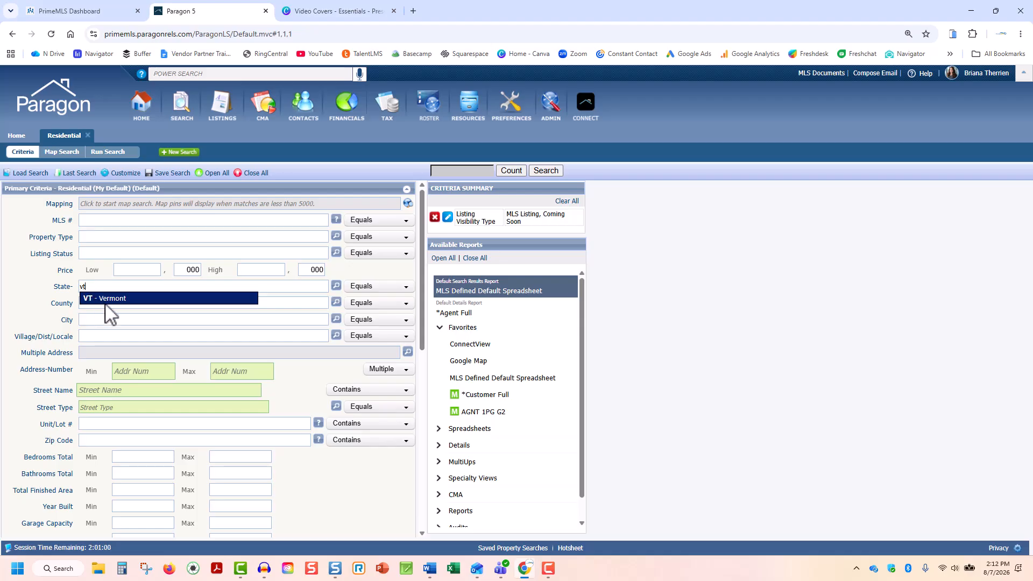
pyautogui.click(131, 299)
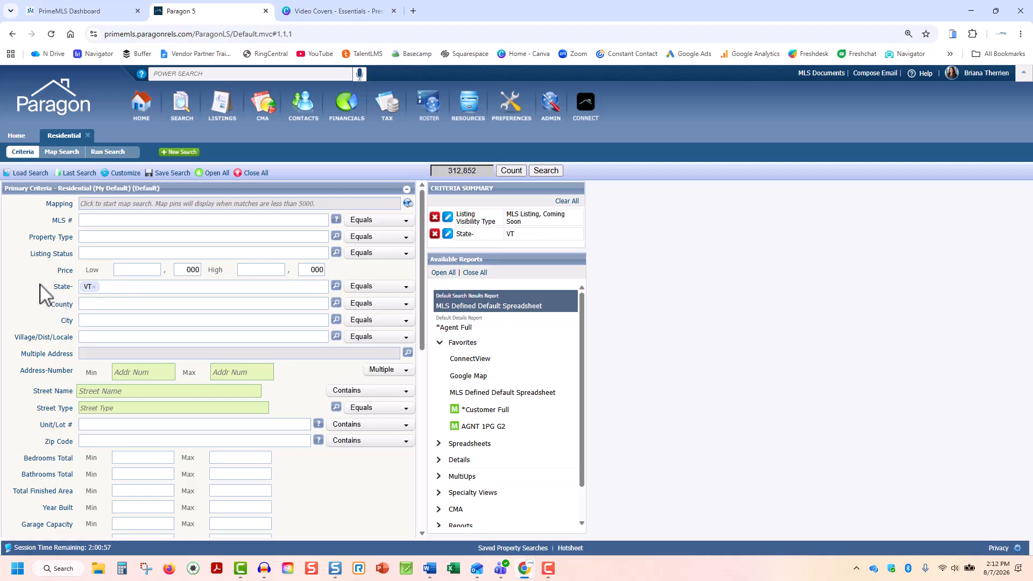
pyautogui.click(92, 253)
pyautogui.write('c')
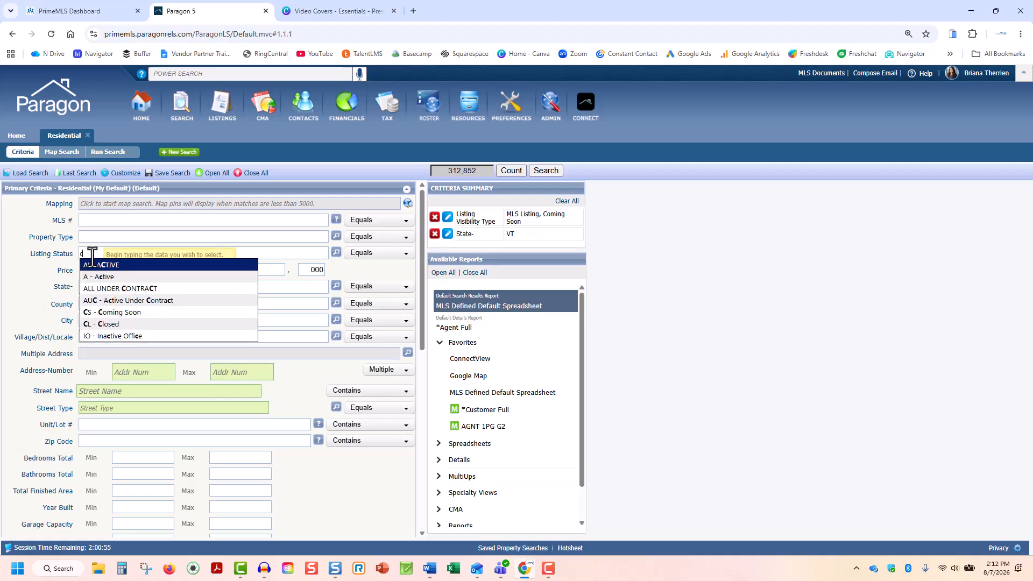
pyautogui.write('l')
pyautogui.press('Return')
# Set the Close Date criterion to 6 Months Back
pyautogui.scroll(-6, 157, 380)
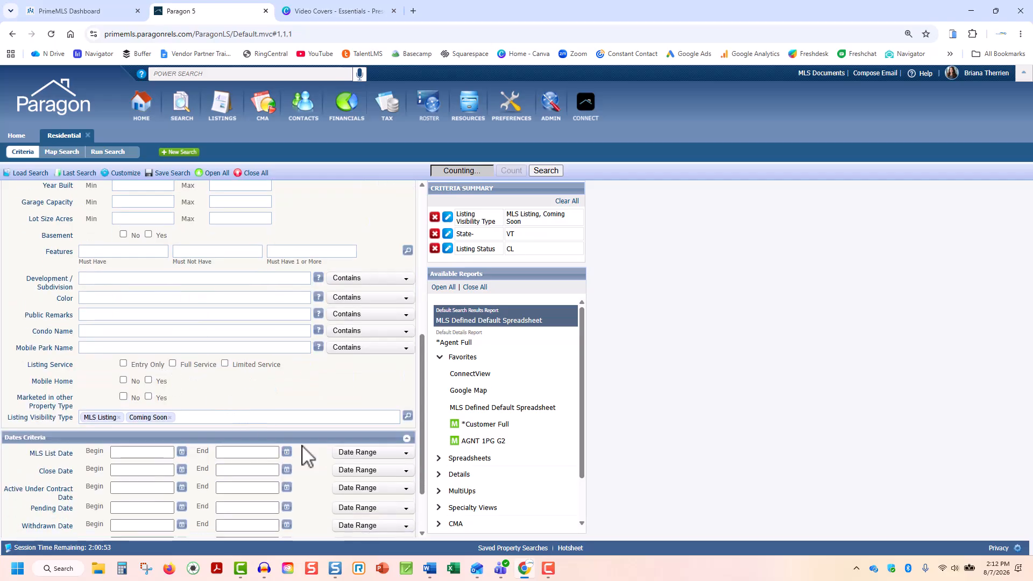
pyautogui.click(377, 471)
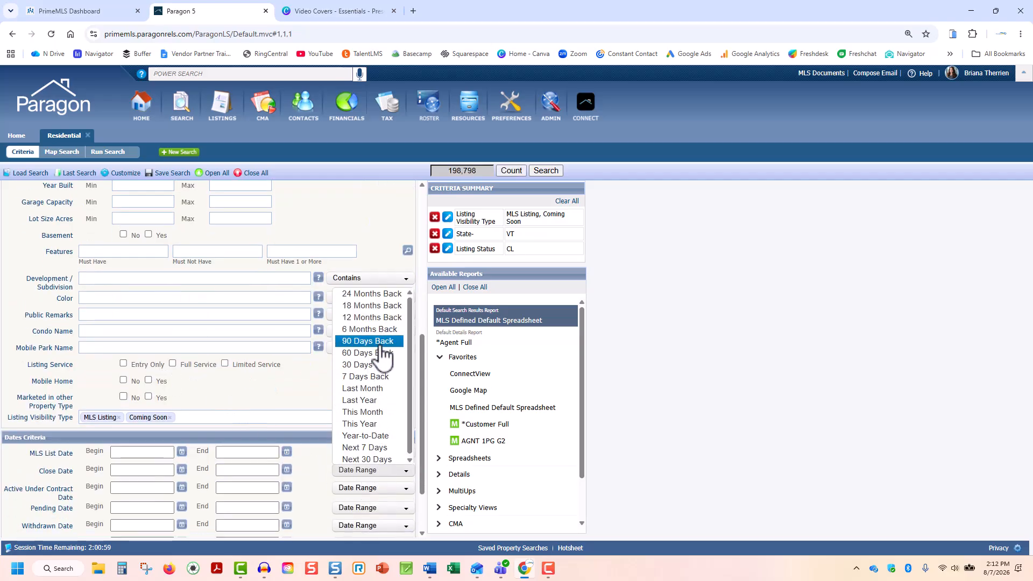
pyautogui.click(371, 329)
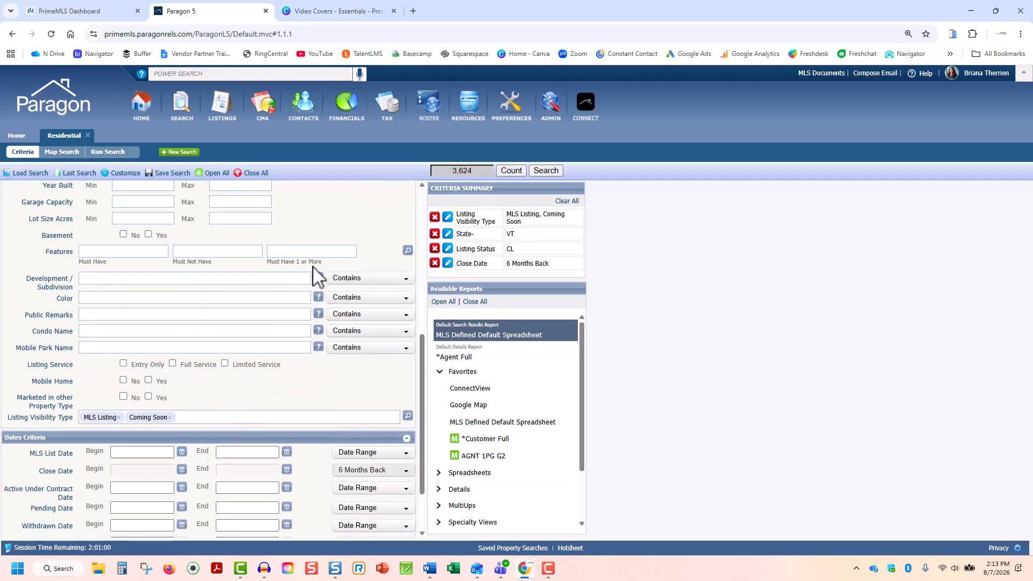
# Save these criteria to the Residential (My Default) search, keeping it as the default Residential search
pyautogui.scroll(6, 317, 277)
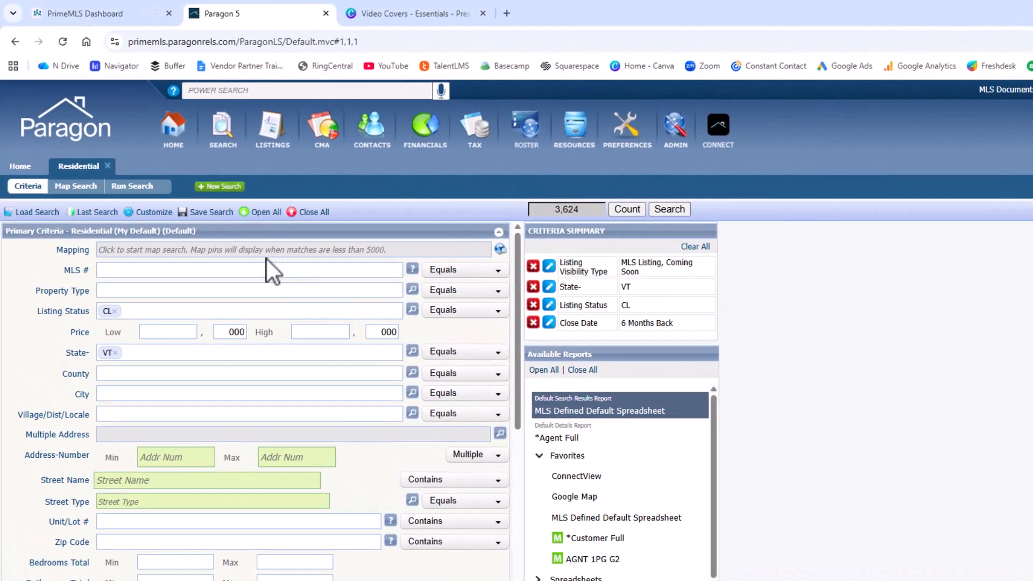
pyautogui.click(220, 214)
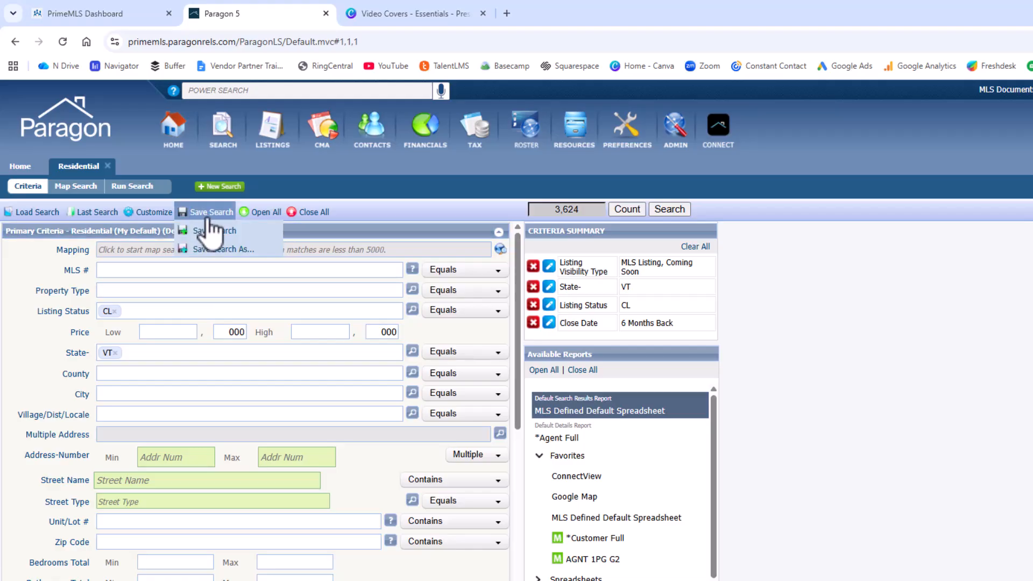
pyautogui.click(255, 236)
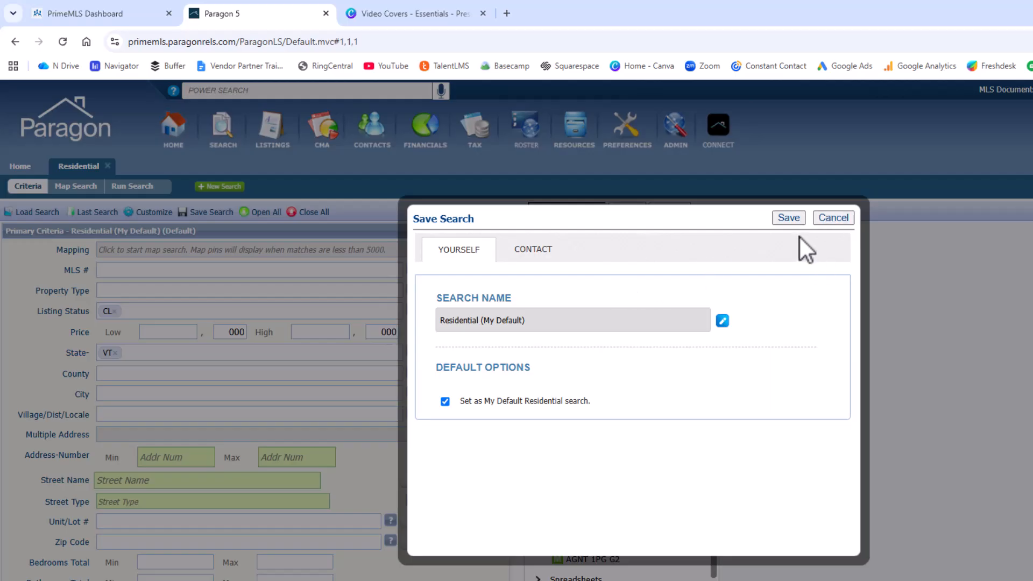
pyautogui.click(793, 222)
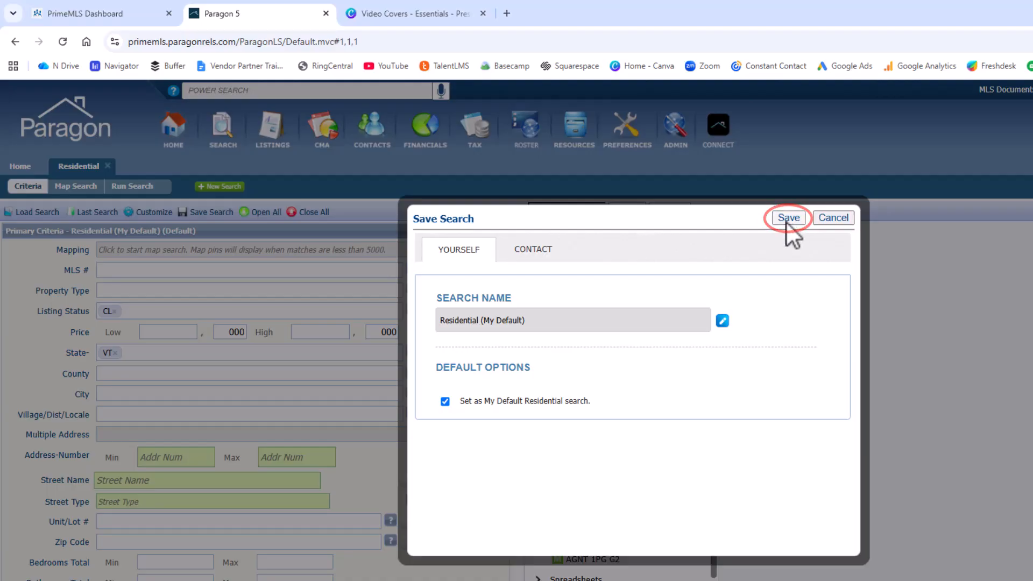